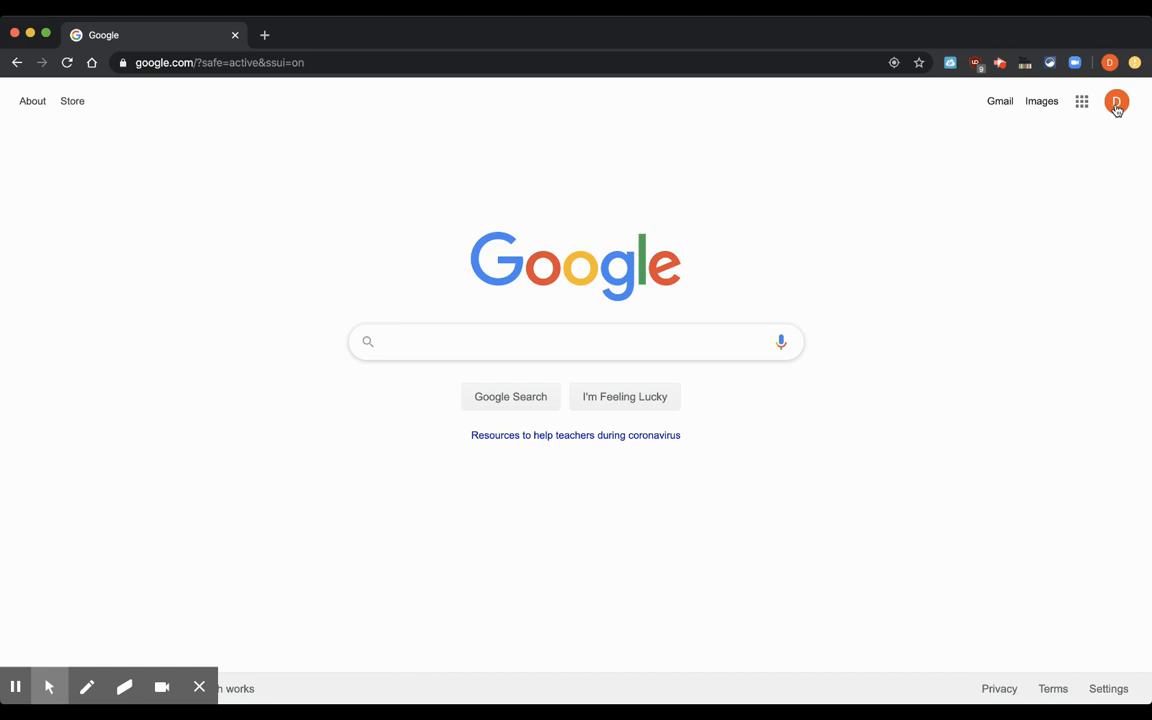
left_click(1117, 104)
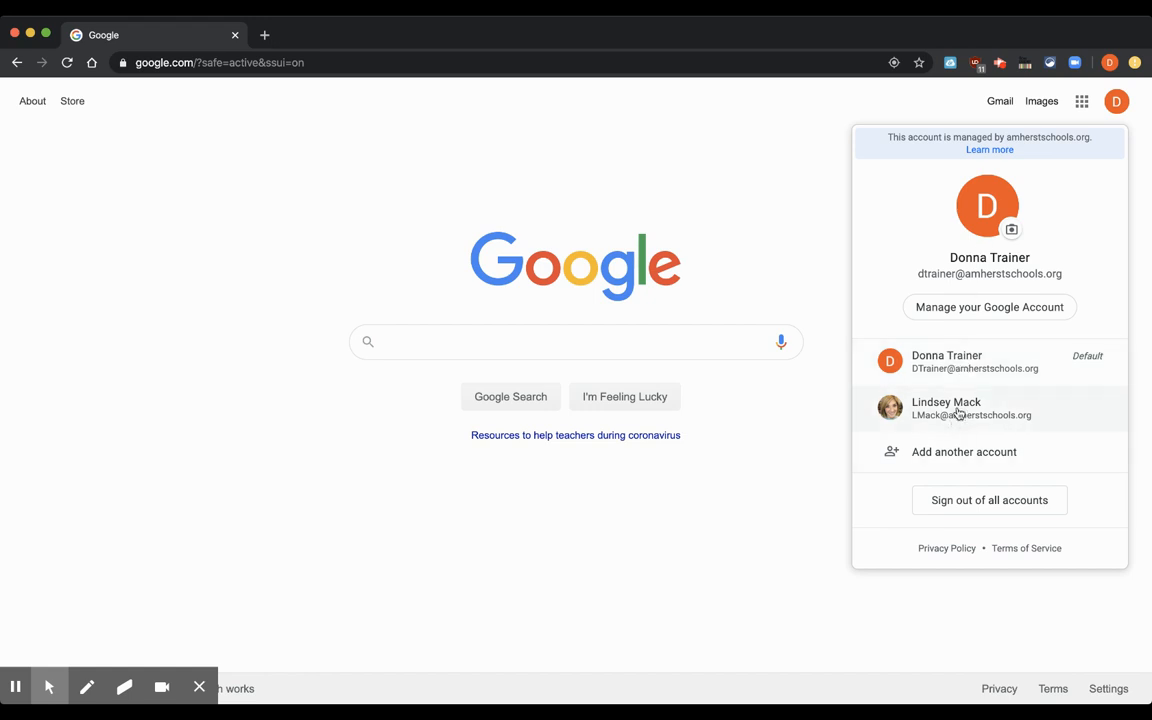
left_click(949, 455)
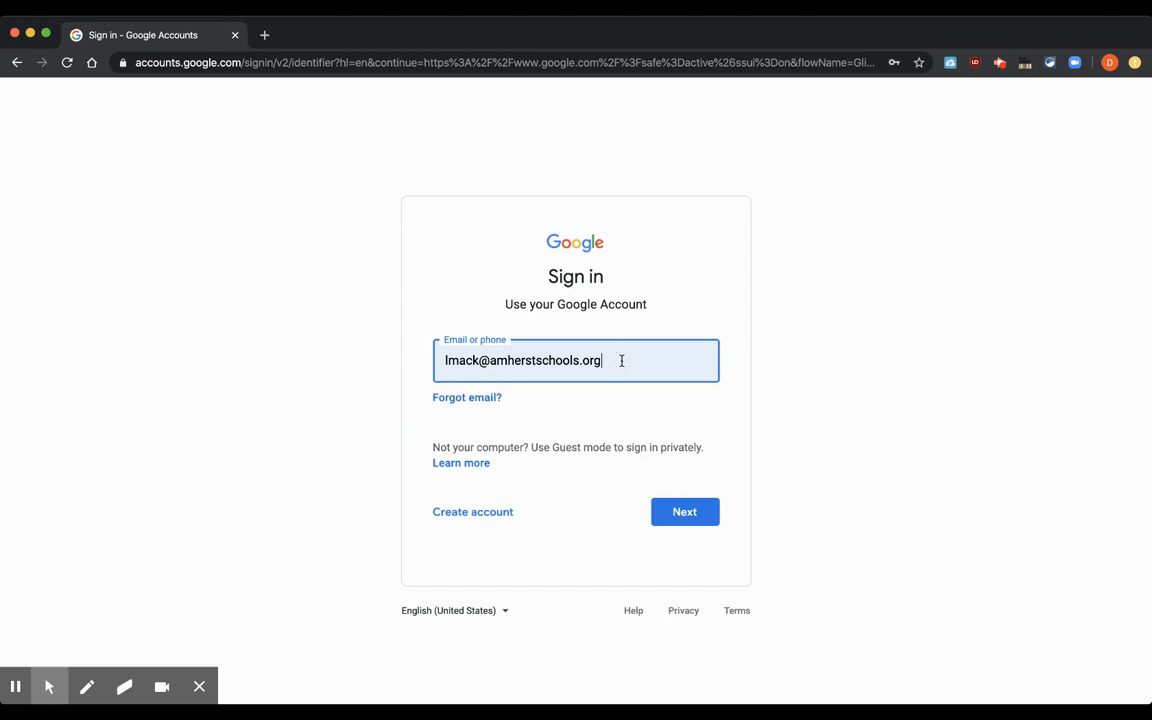
left_click_drag(621, 360, 437, 360)
key("BackSpace")
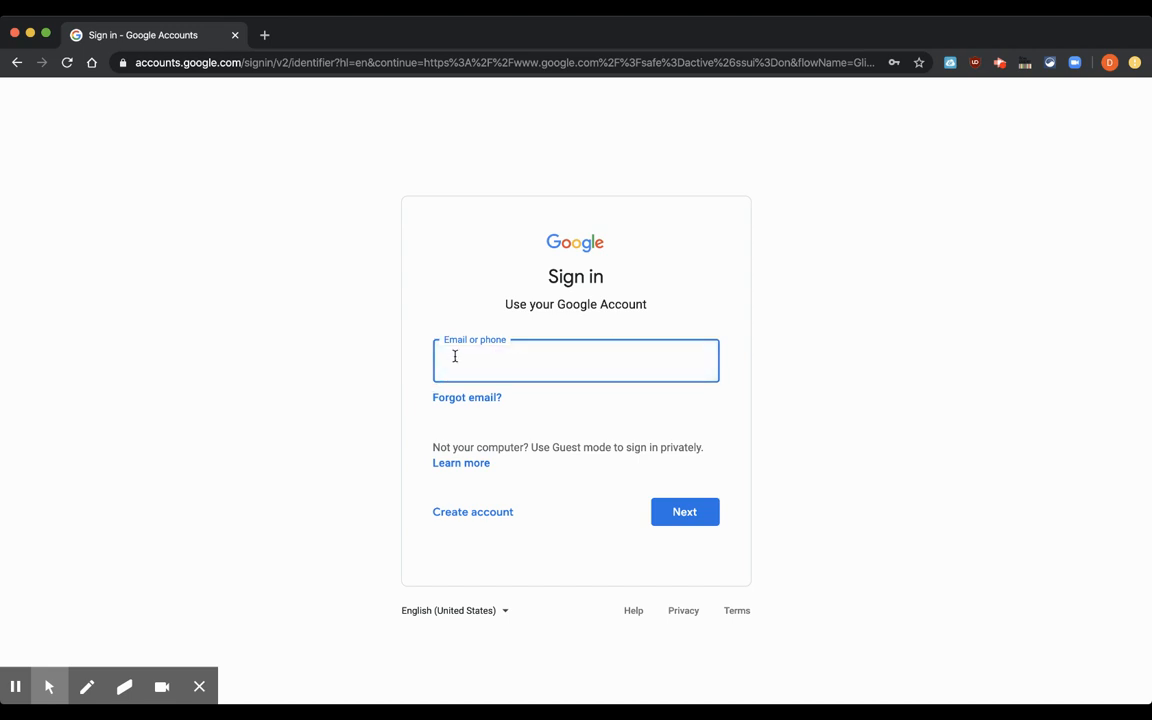
left_click(451, 301)
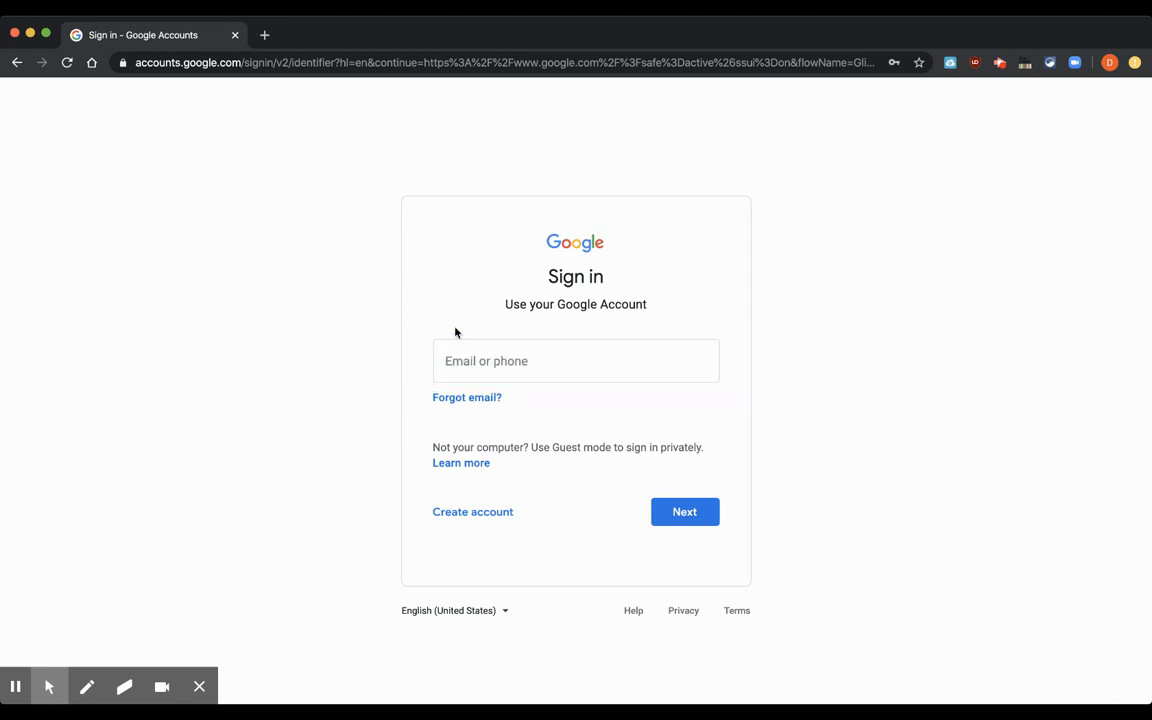
left_click(671, 515)
left_click(530, 368)
left_click(527, 400)
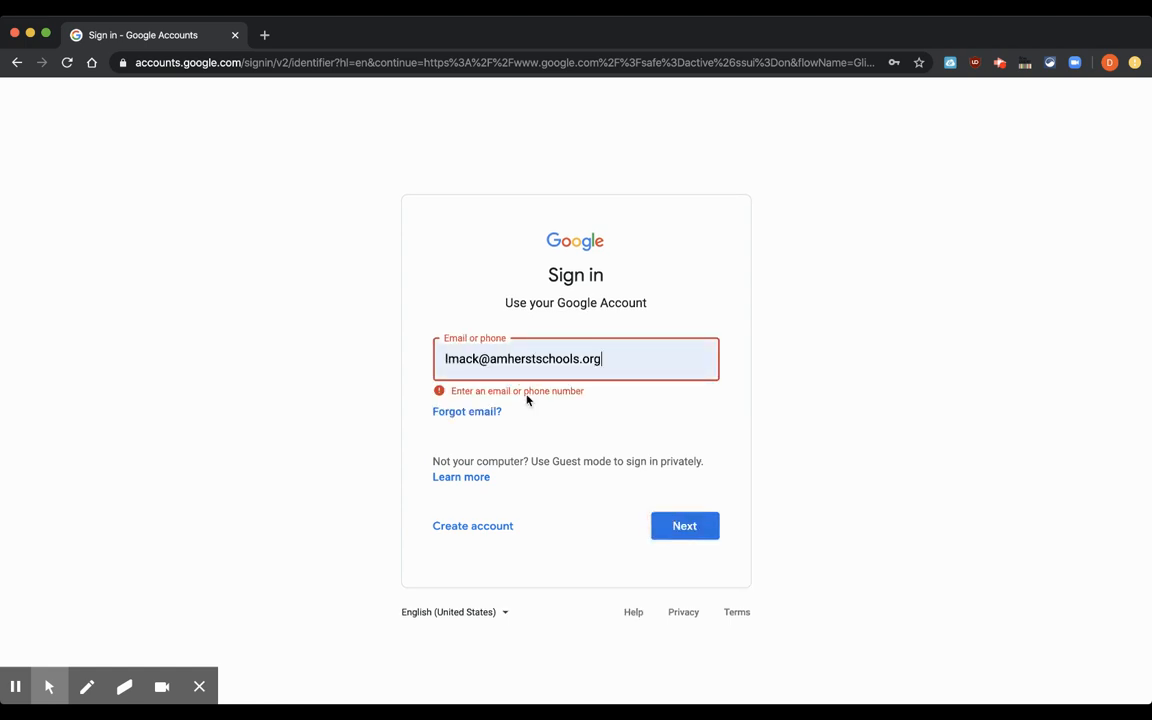
left_click(671, 519)
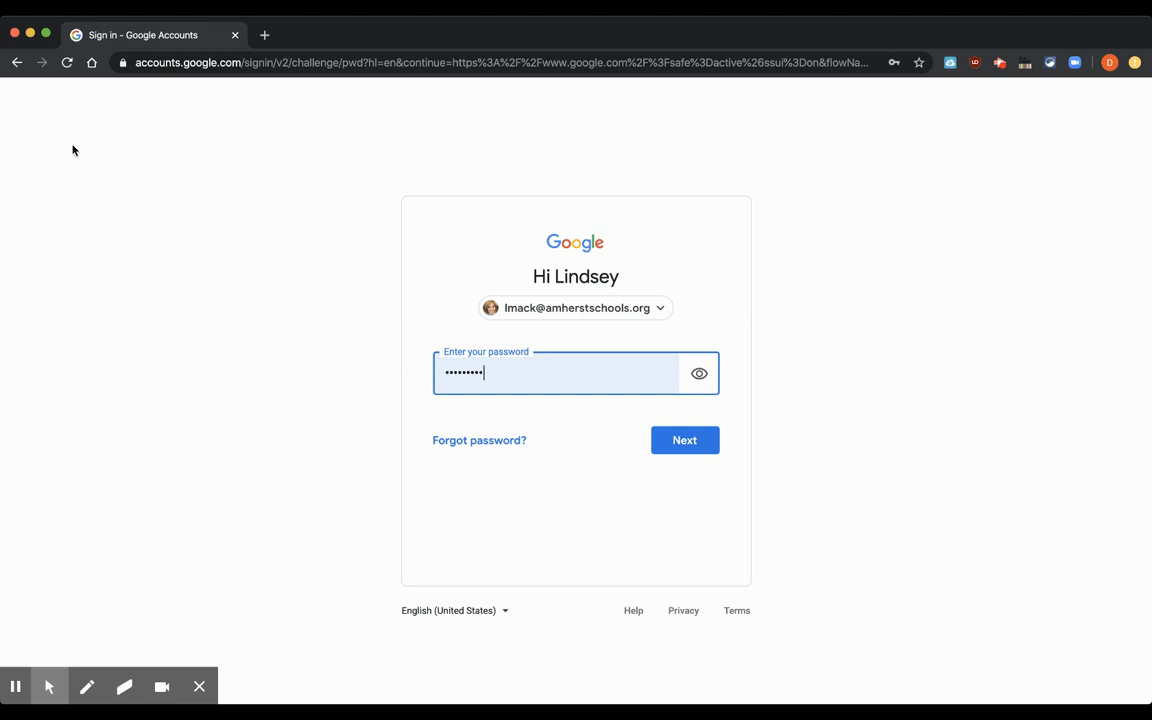
left_click(1110, 66)
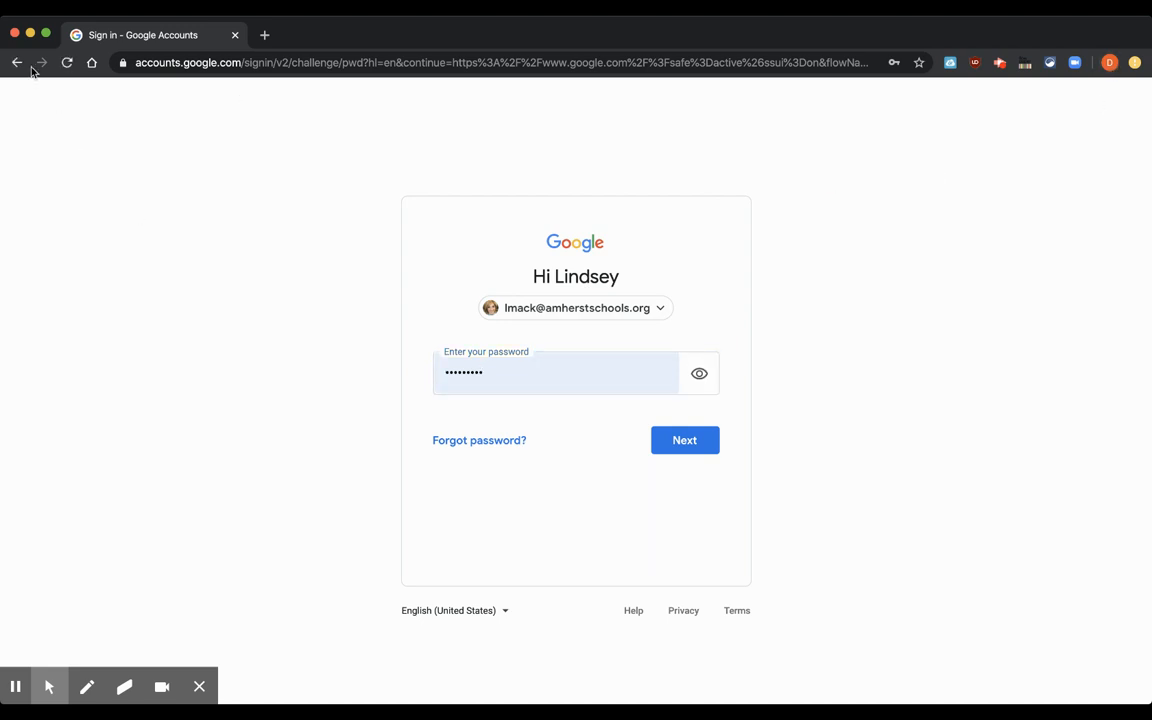
left_click(17, 63)
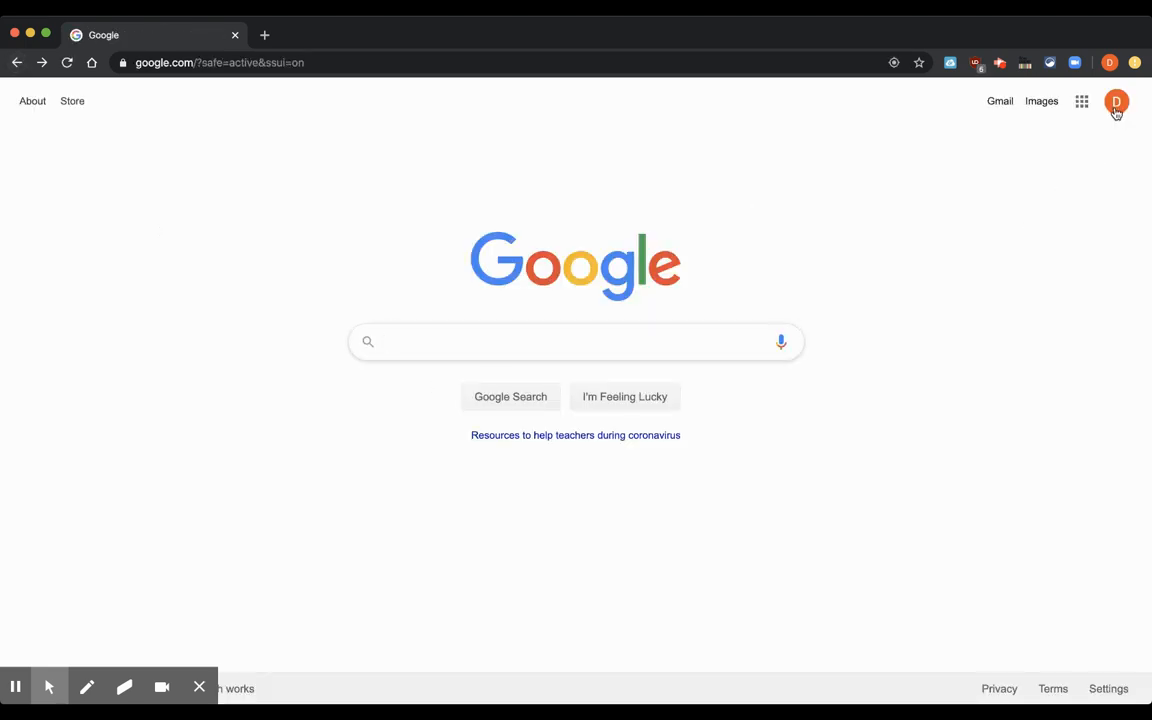
- Open Google Classroom from the Google home page
left_click(1082, 104)
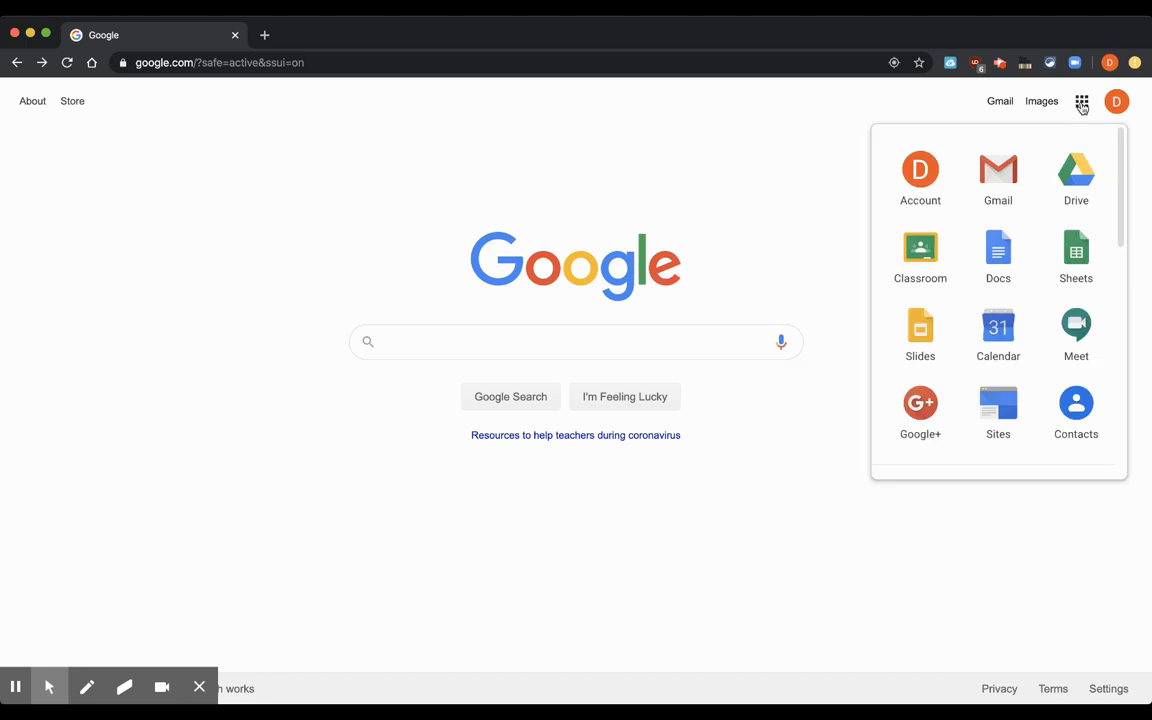
left_click(916, 245)
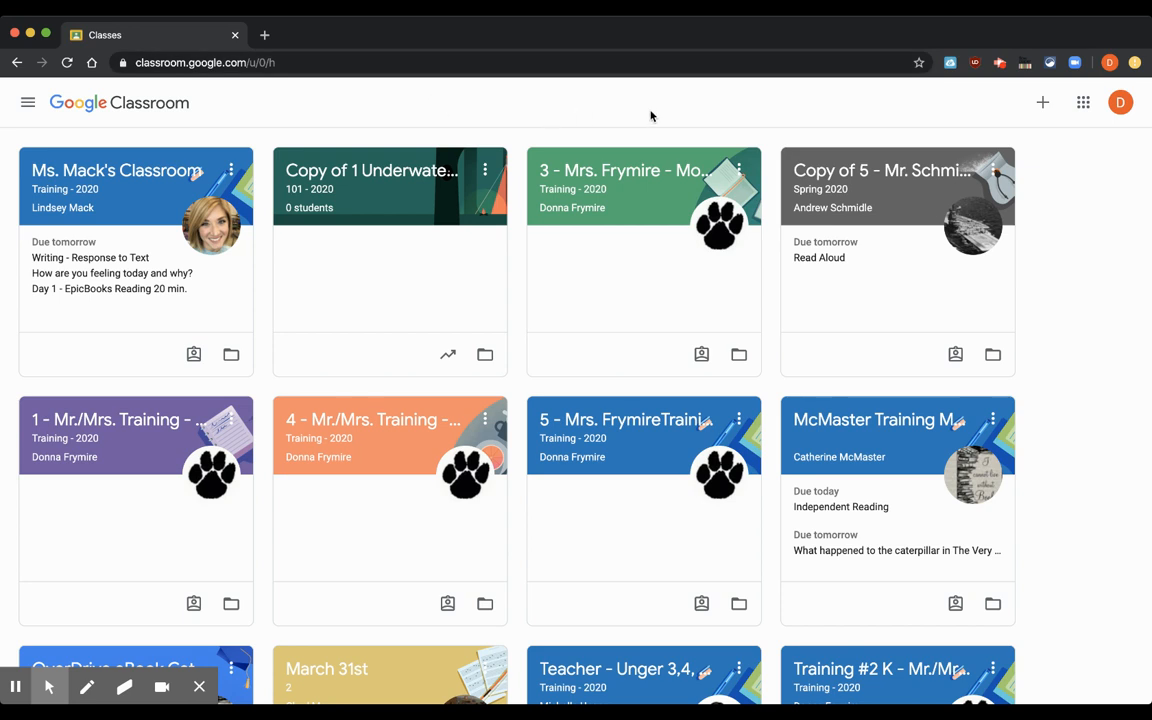
left_click(1044, 104)
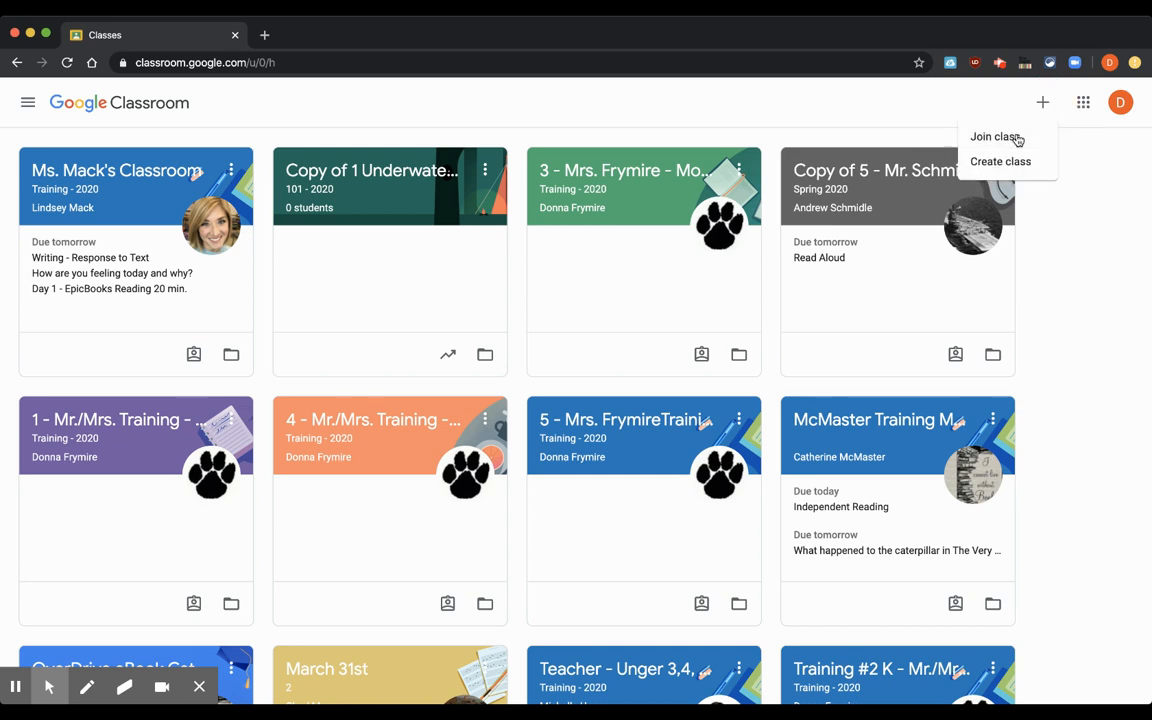
left_click(1017, 140)
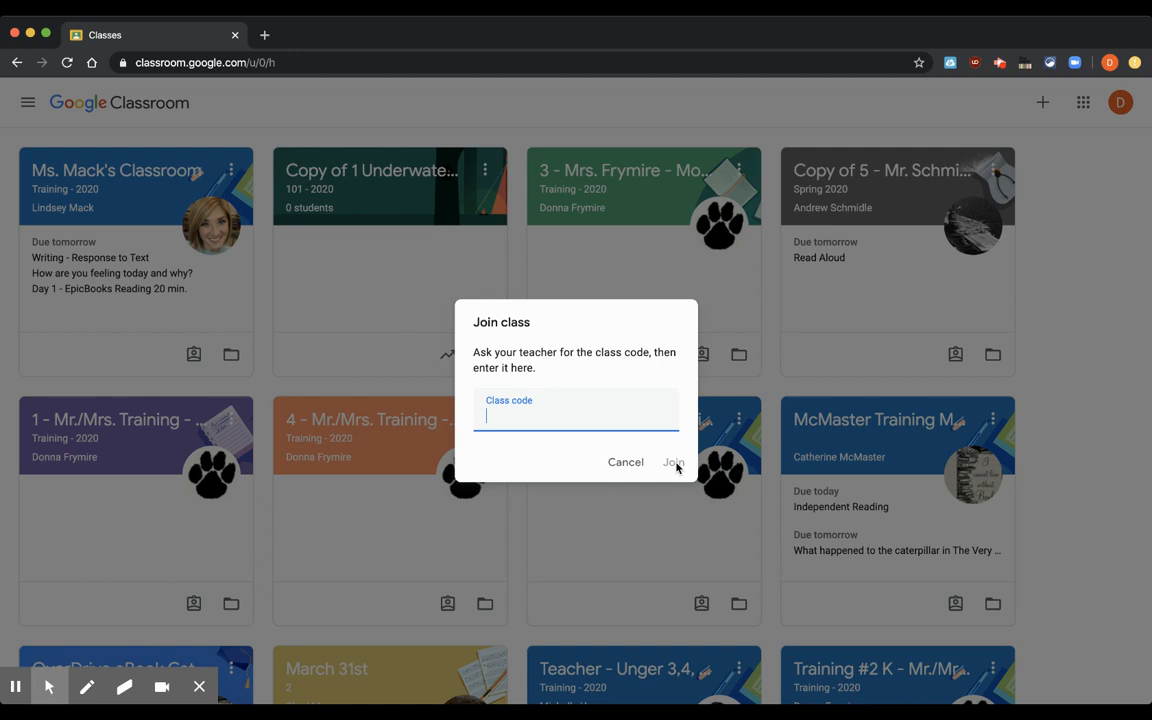
left_click(630, 467)
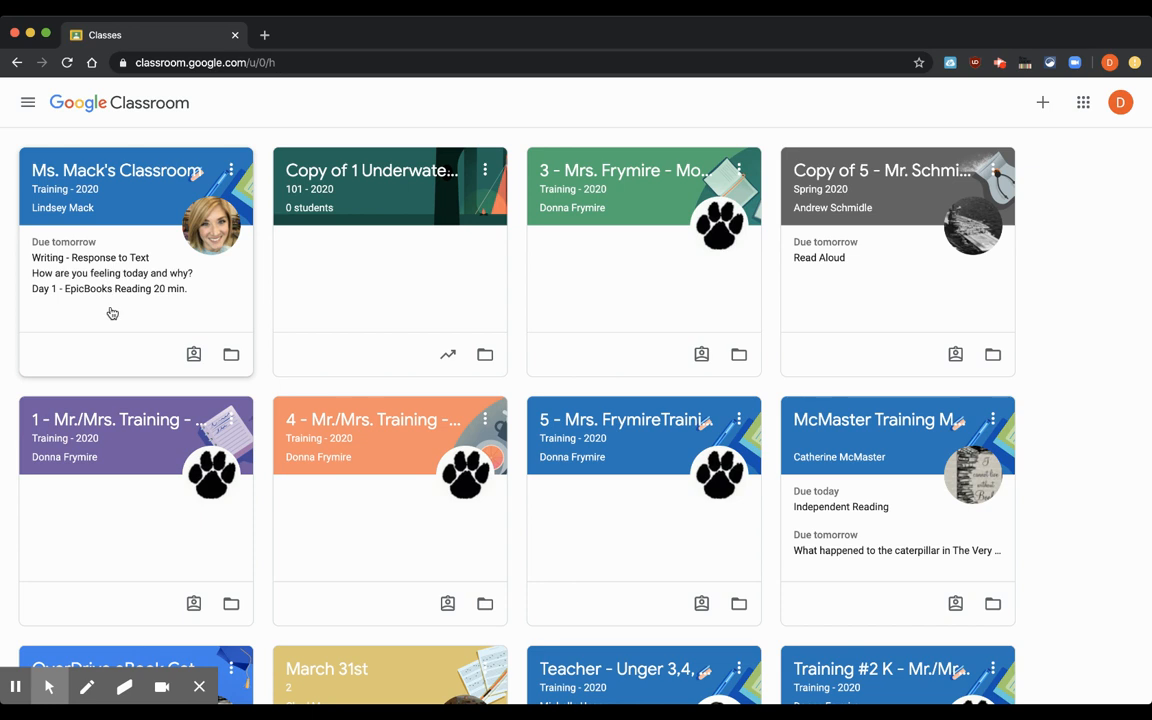
- Open the Training - 2020 class that has Writing - Response to Text due and look through its stream of posts
left_click(110, 175)
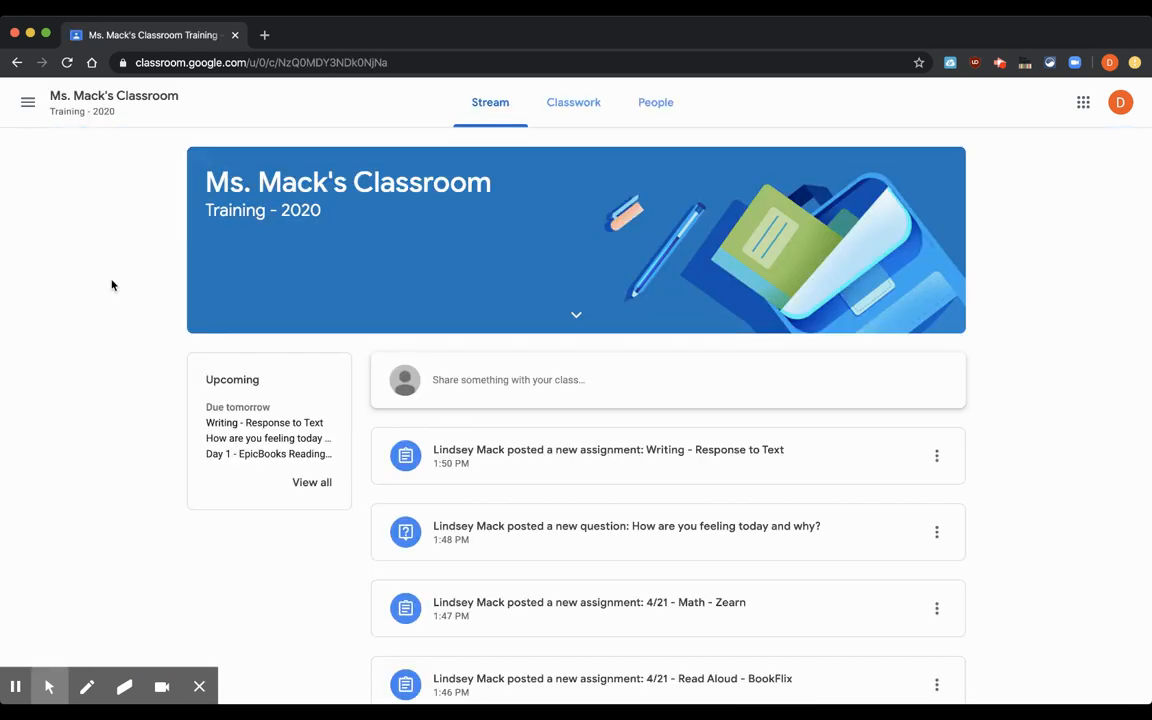
scroll(112, 285, "down", 3)
scroll(112, 285, "up", 2)
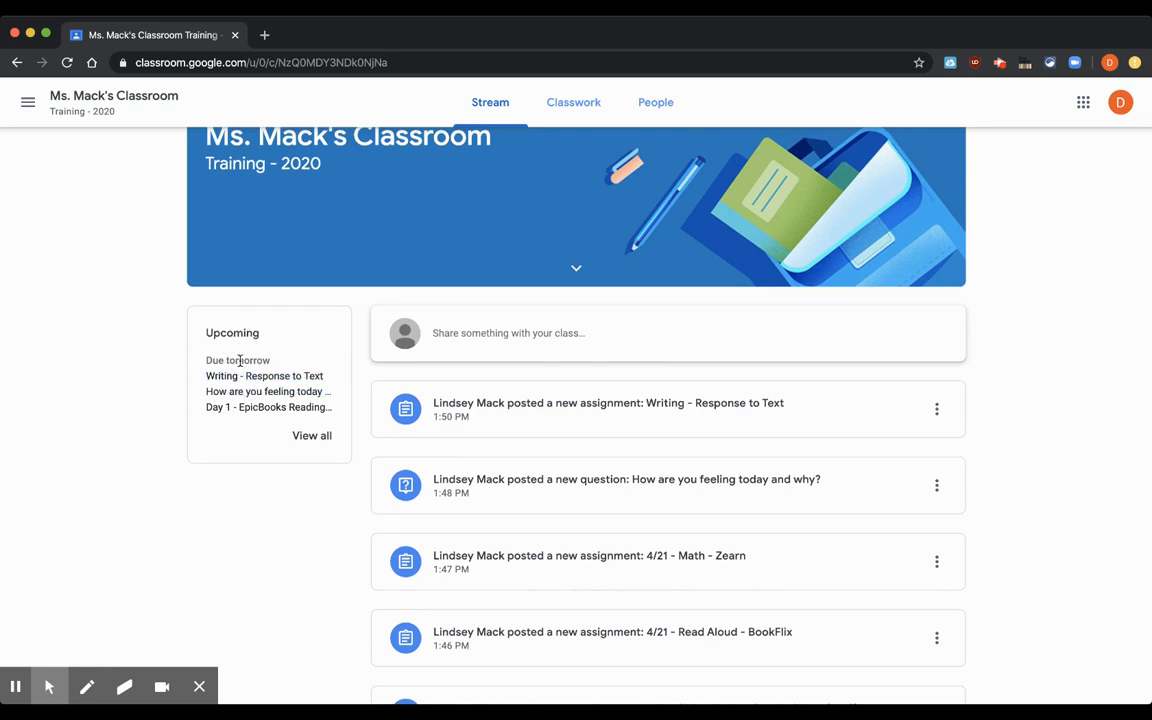
scroll(241, 363, "up", 1)
scroll(552, 400, "down", 2)
scroll(550, 482, "down", 3)
scroll(550, 481, "up", 4)
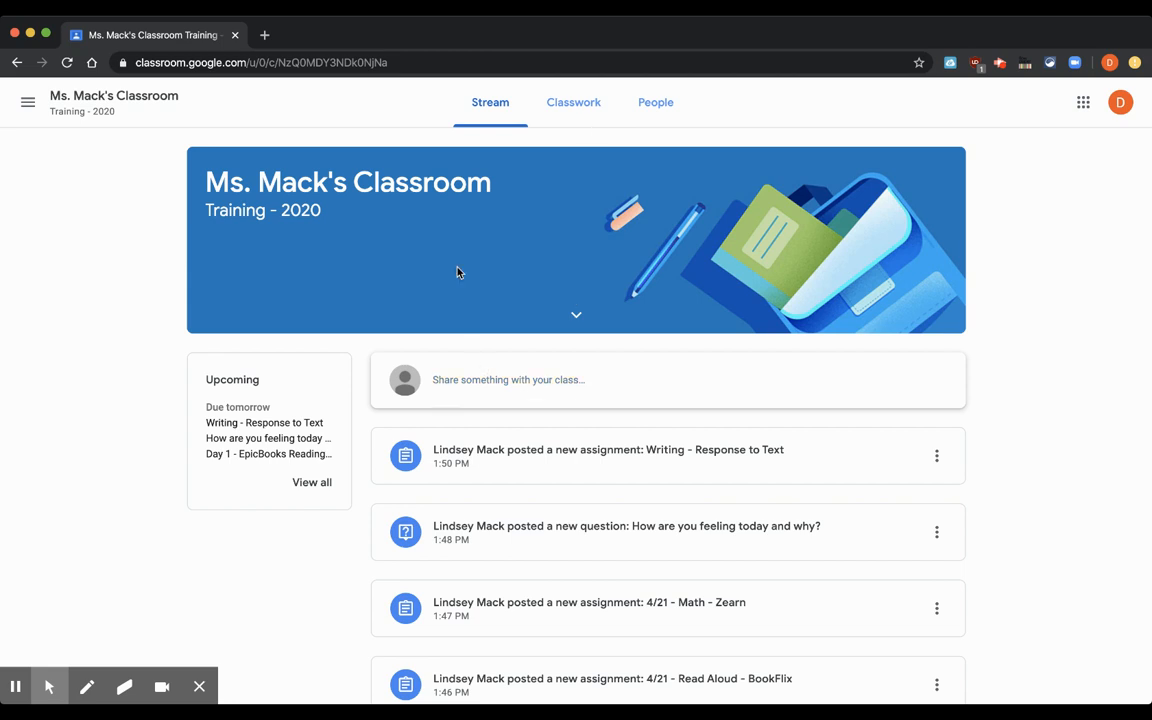
- View the classwork list and open the details of the "Logging into Google Classroom" assignment under 4/13 - Day 1
left_click(582, 106)
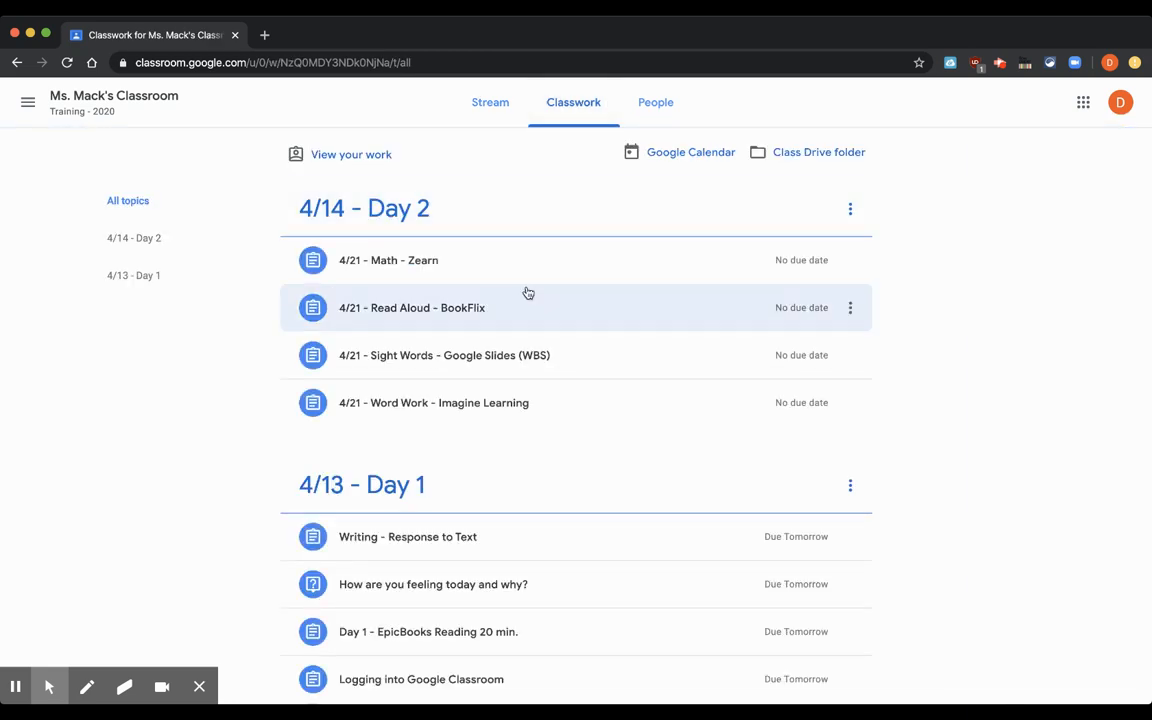
scroll(528, 292, "down", 1)
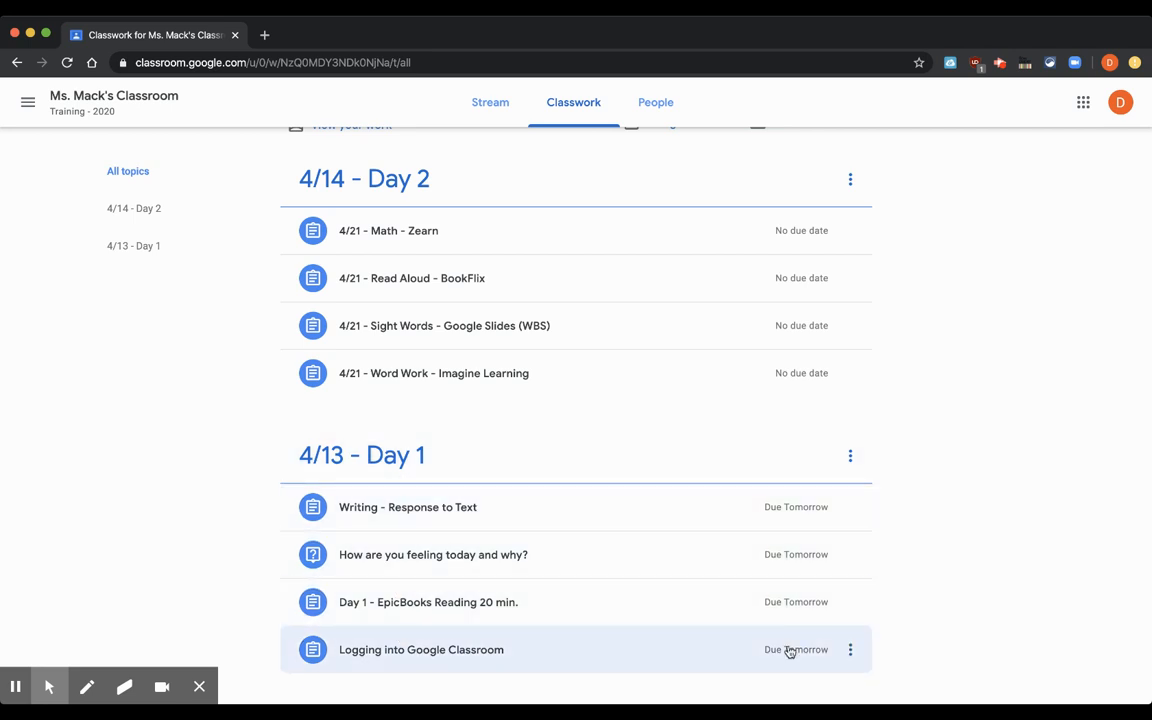
left_click(360, 656)
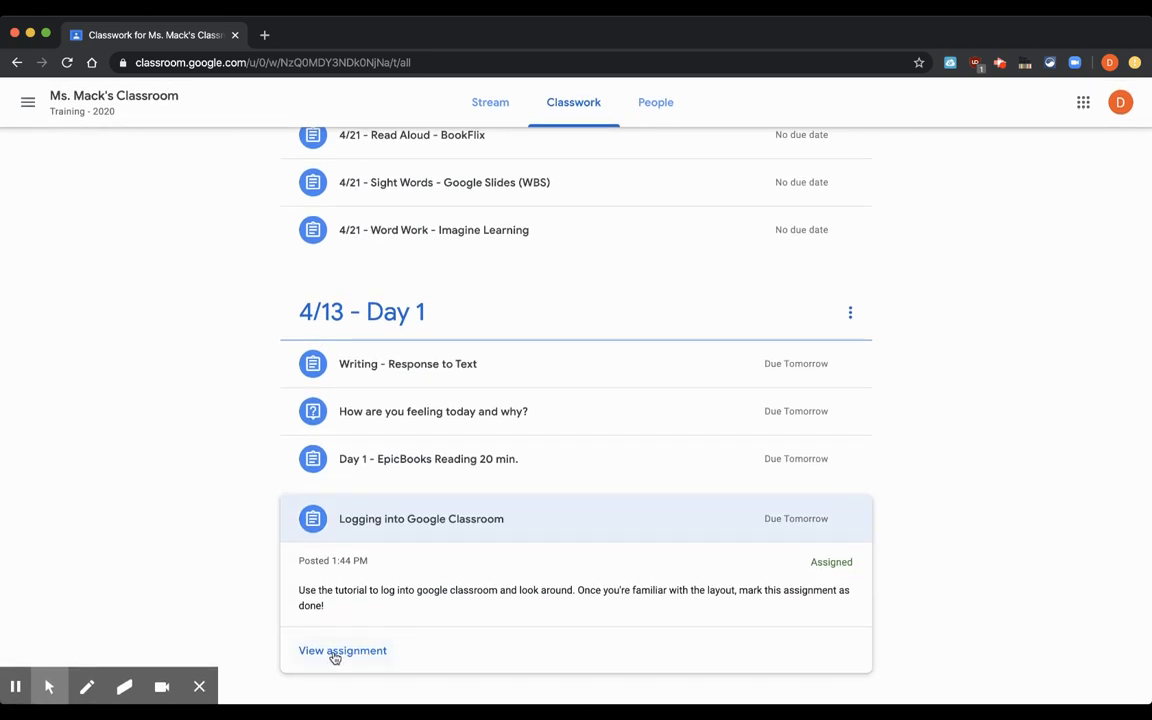
left_click(336, 653)
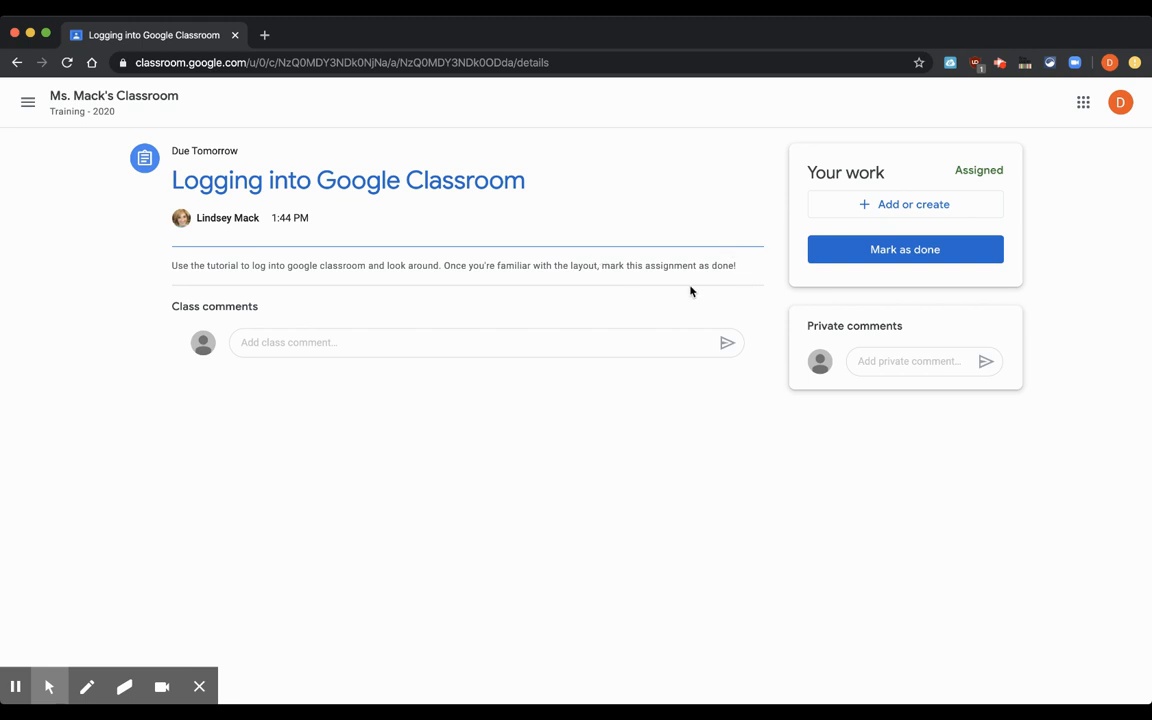
- Return to the class's classwork and open the full "Day 1 - EpicBooks Reading 20 min." assignment
left_click(120, 104)
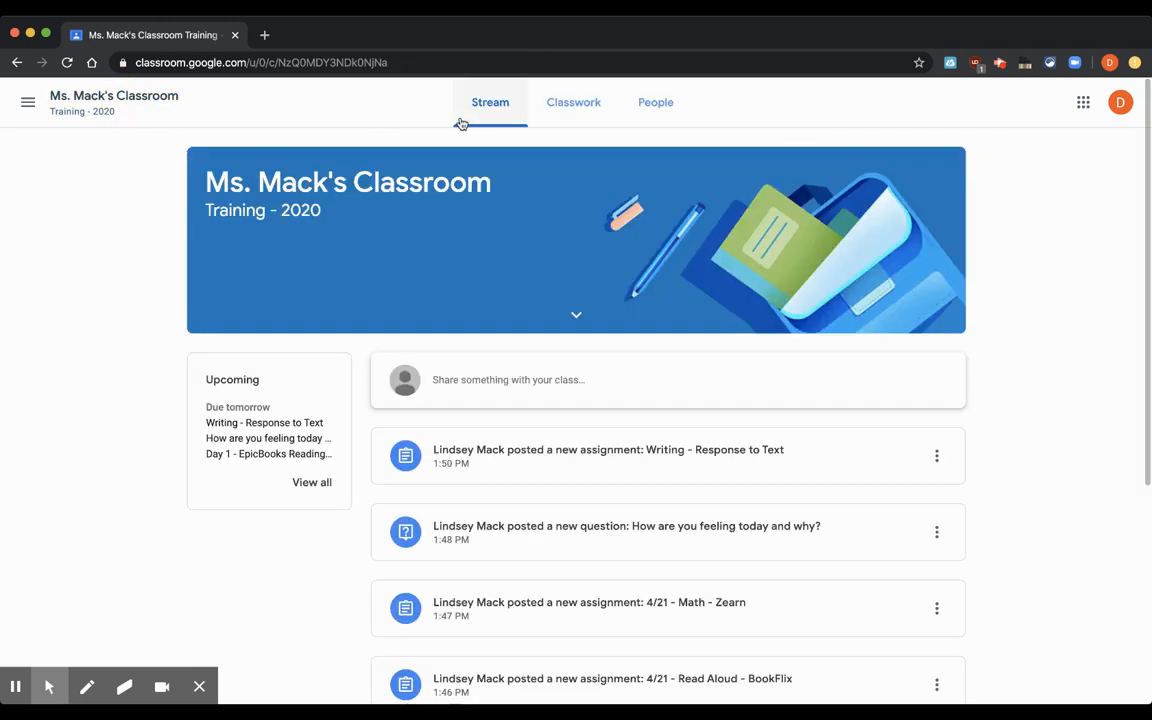
left_click(562, 101)
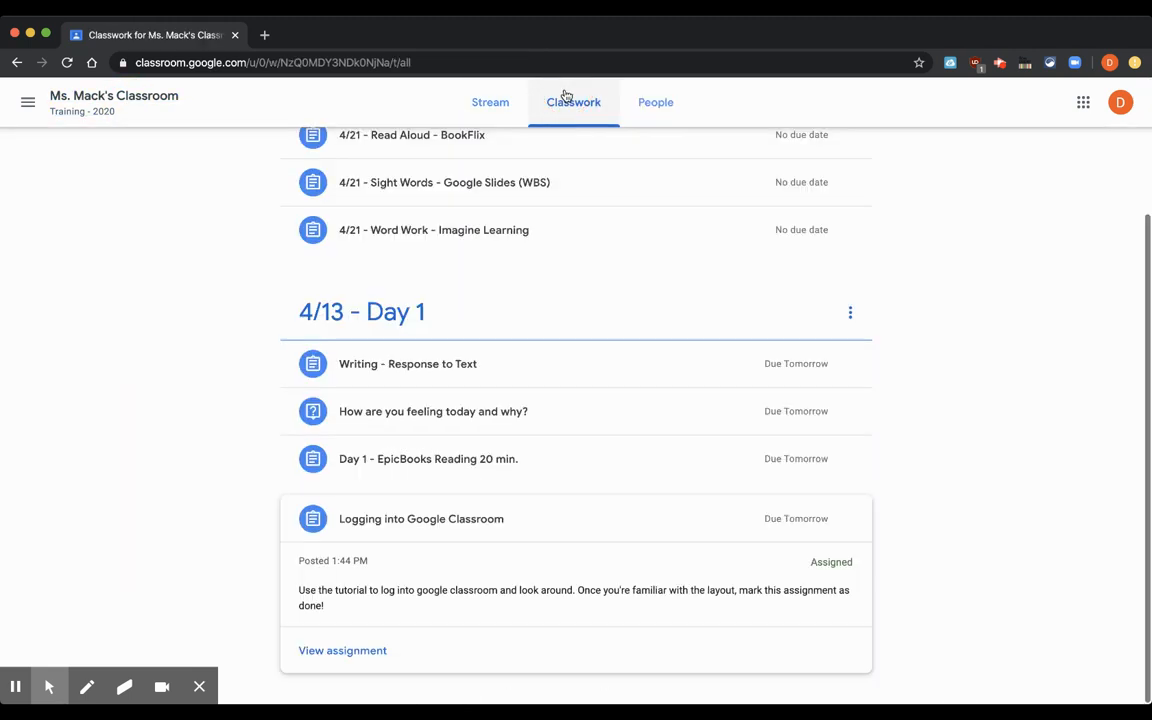
left_click(417, 467)
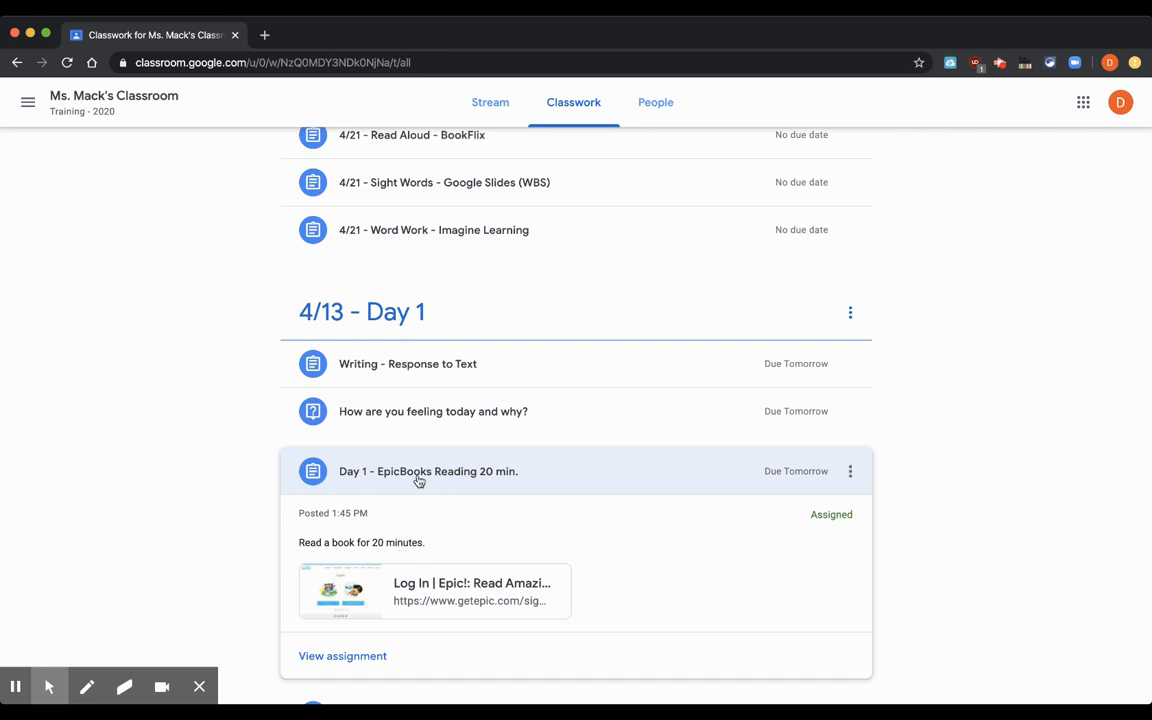
scroll(417, 478, "down", 1)
left_click(366, 597)
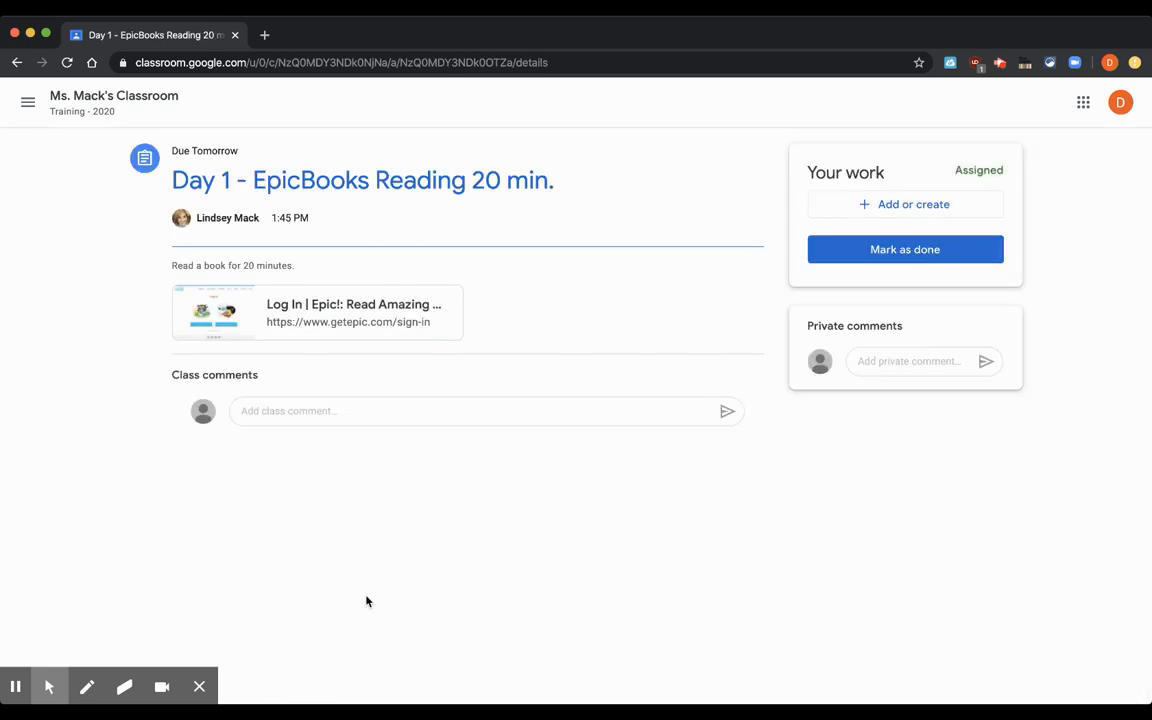
- View the Students & Educators login page through the assignment's attached Epic! link, and return to the assignment
left_click(327, 319)
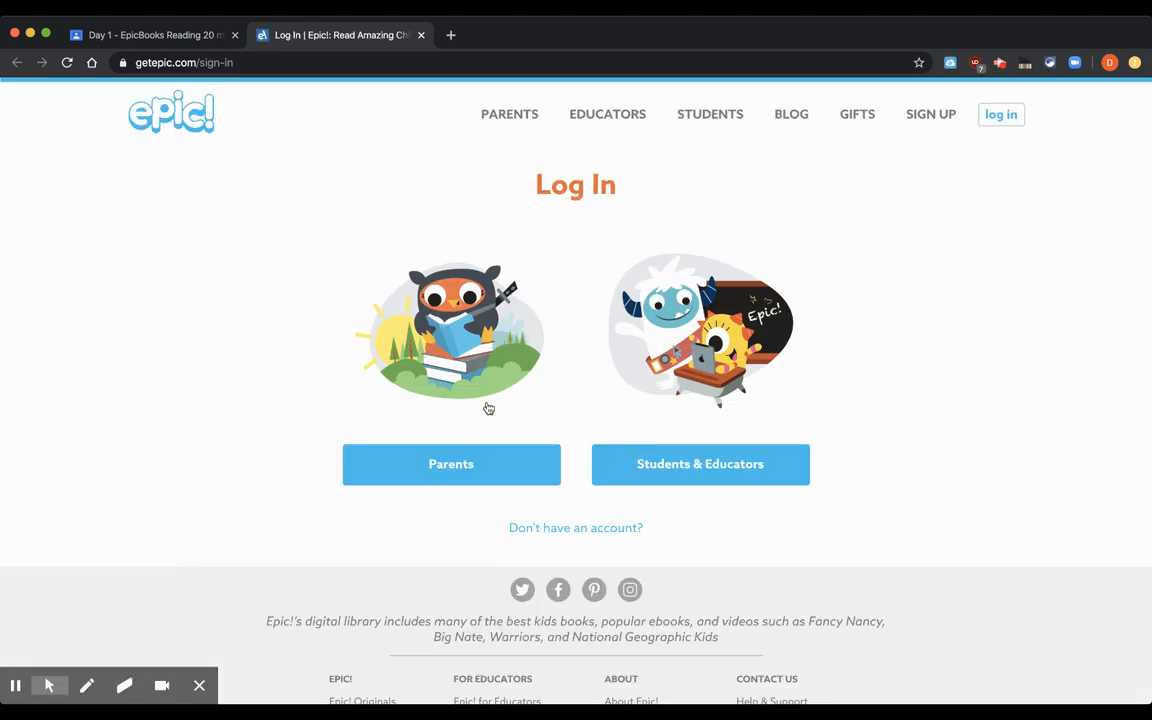
left_click(657, 466)
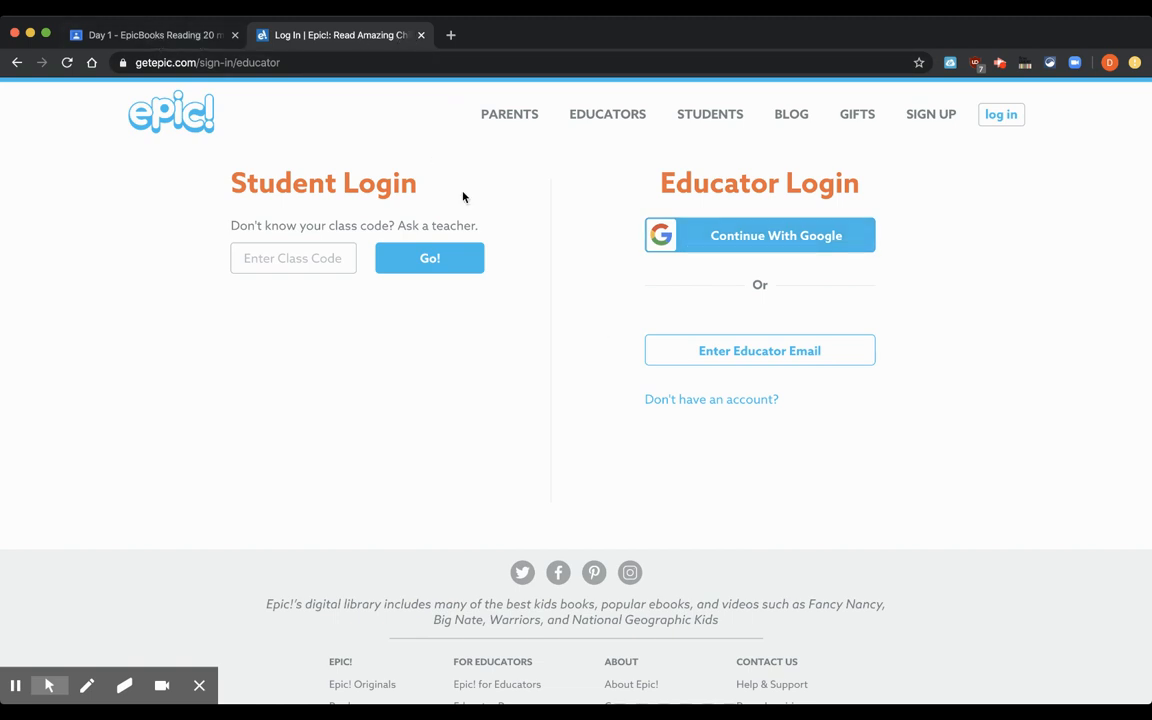
left_click(421, 35)
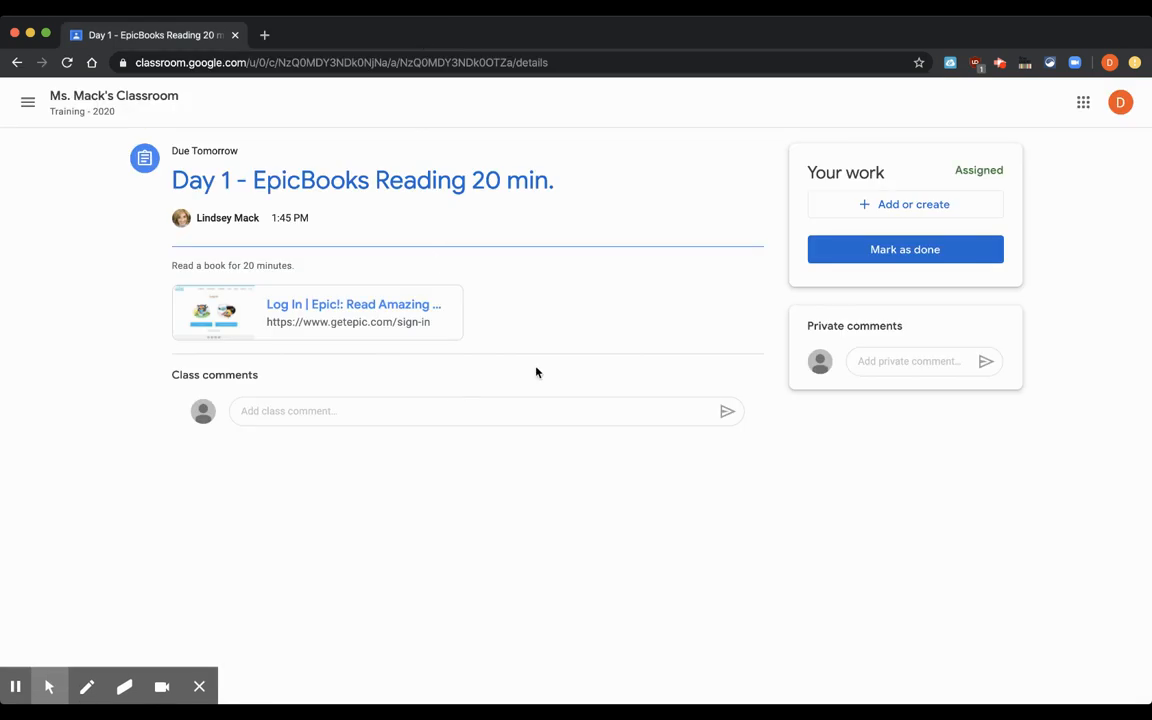
- Mark the "Day 1 - EpicBooks Reading 20 min." assignment as done without attaching any work
left_click(848, 258)
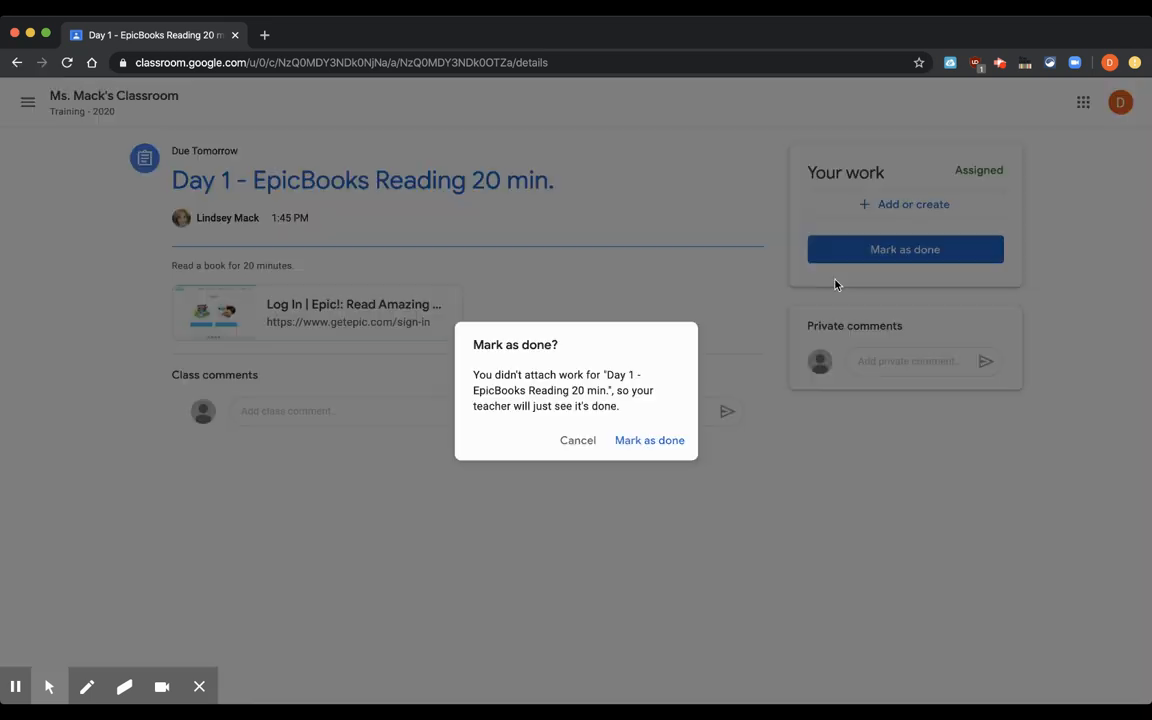
left_click(670, 440)
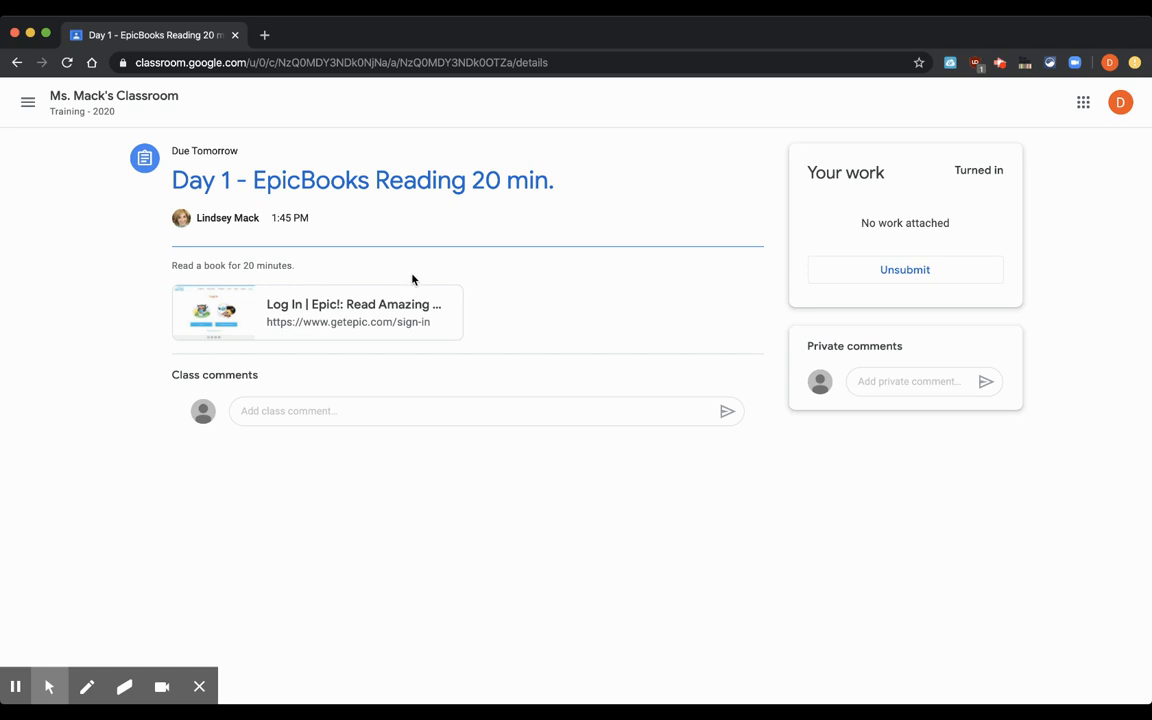
- Return to the class's classwork and open the full "How are you feeling today and why?" question under 4/13 - Day 1
left_click(105, 95)
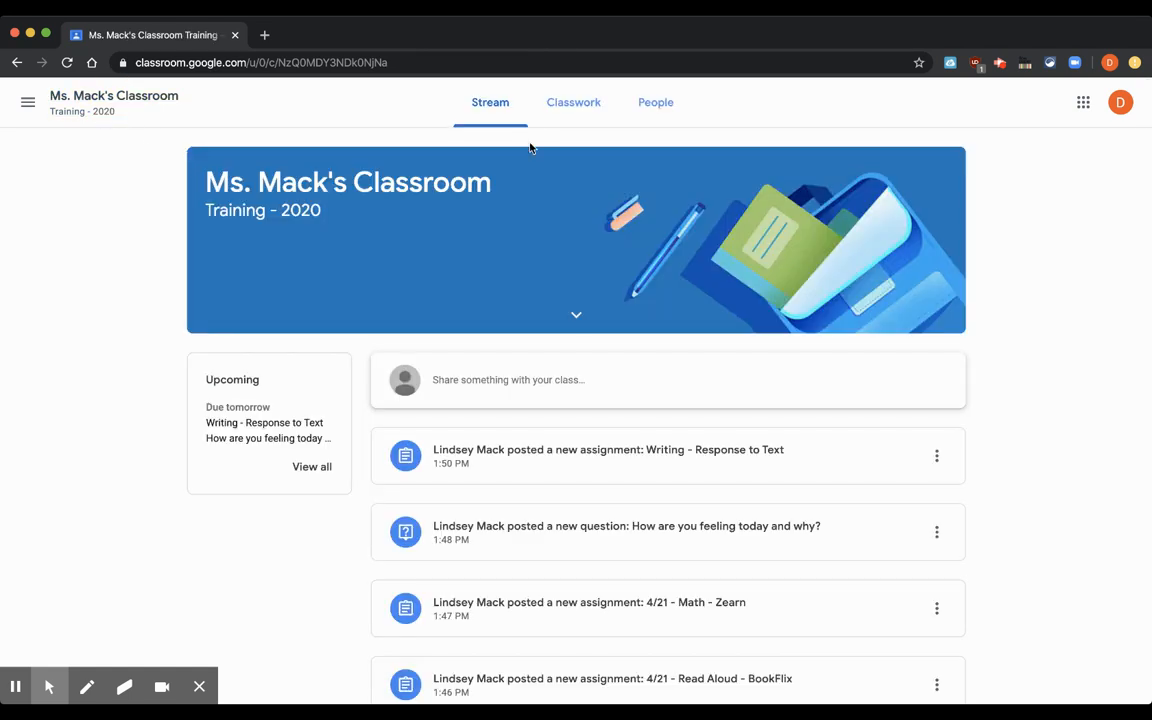
left_click(560, 103)
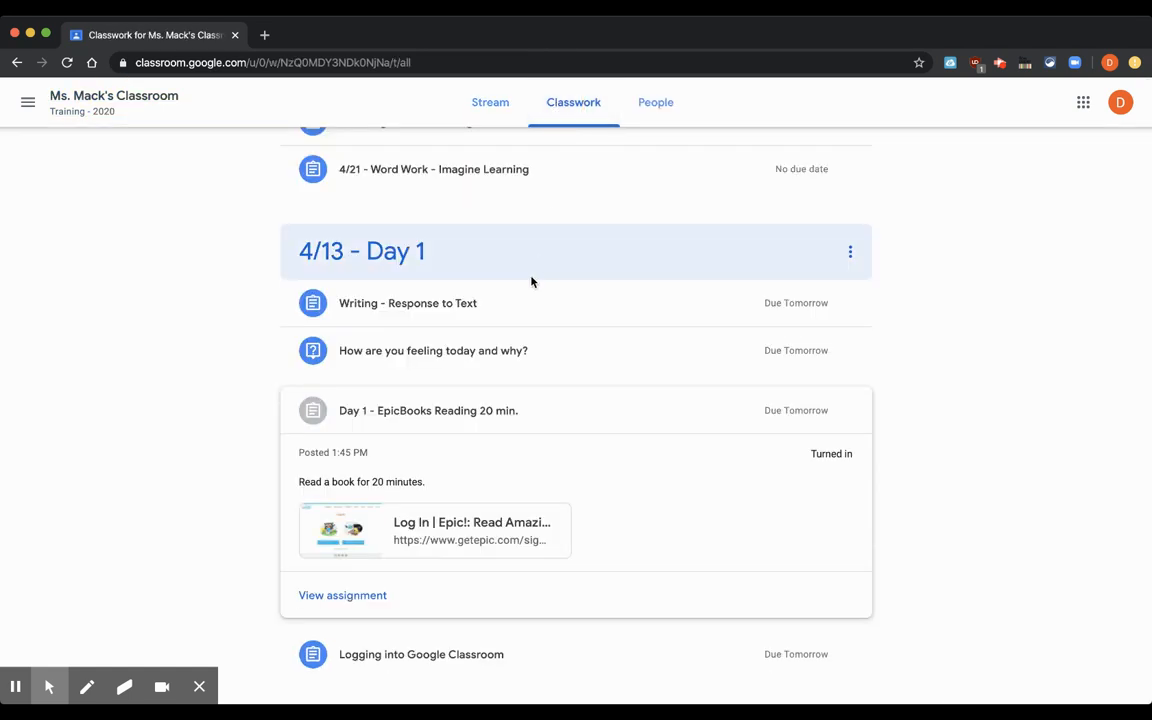
left_click(512, 352)
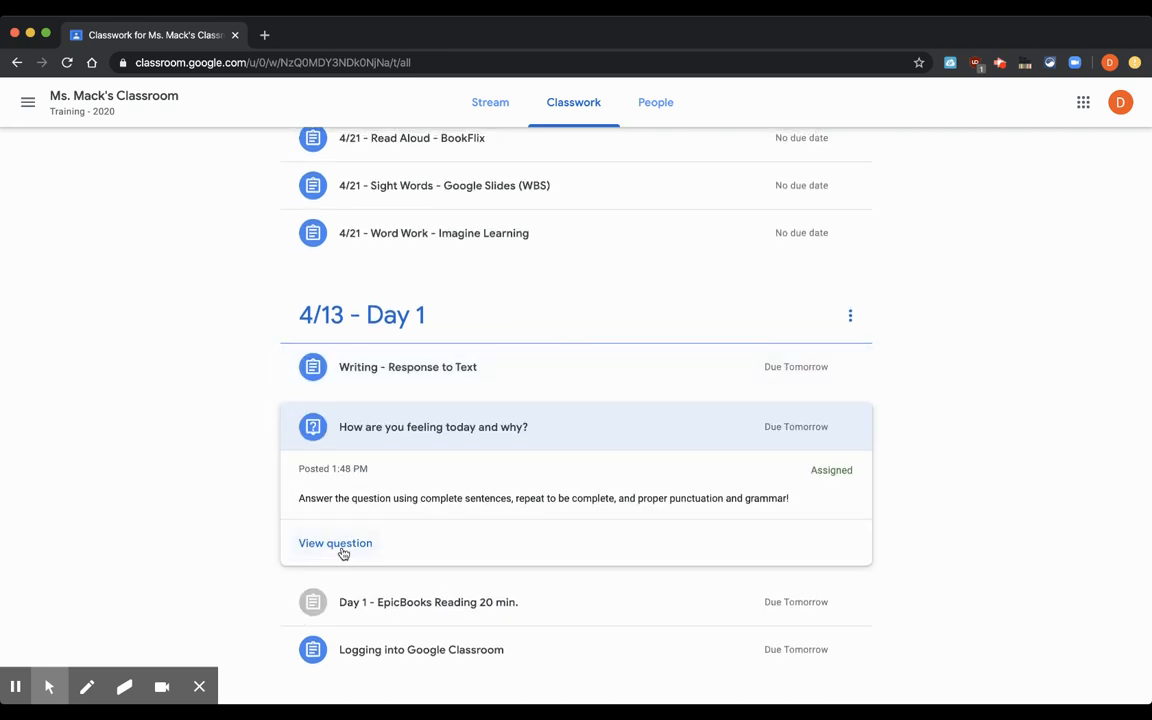
left_click(341, 549)
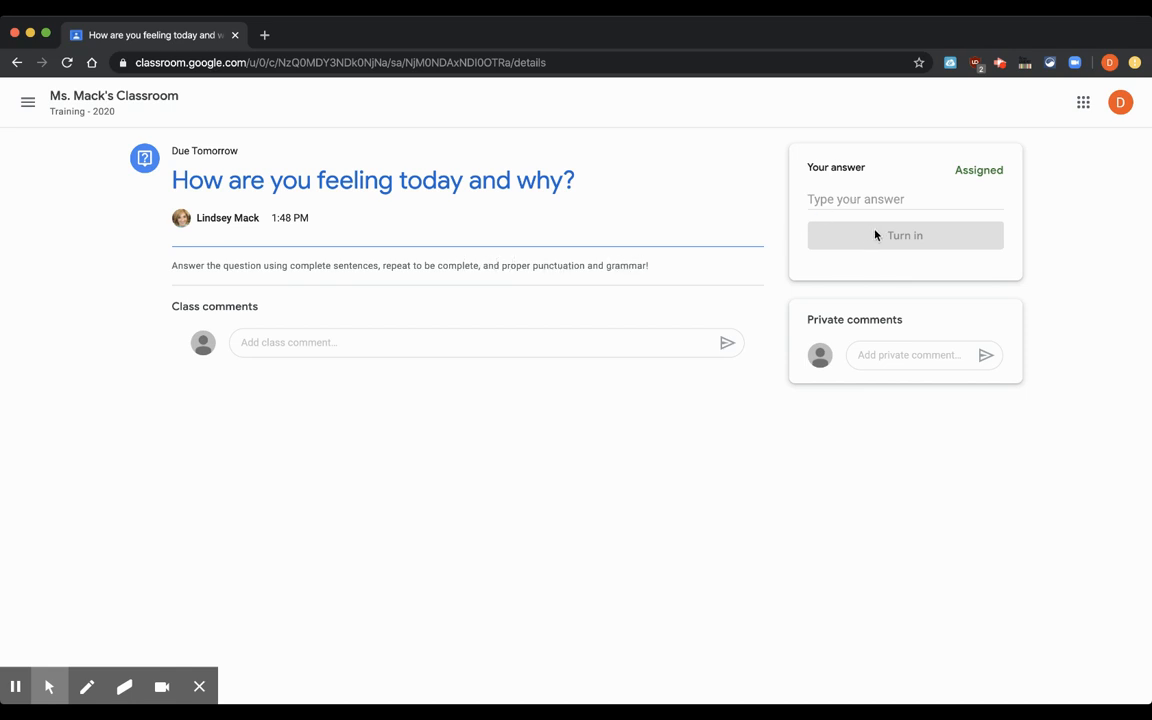
- Answer the question with "I am feeling great today because this is the first day of digital learning and I am ready to go!"
left_click(859, 199)
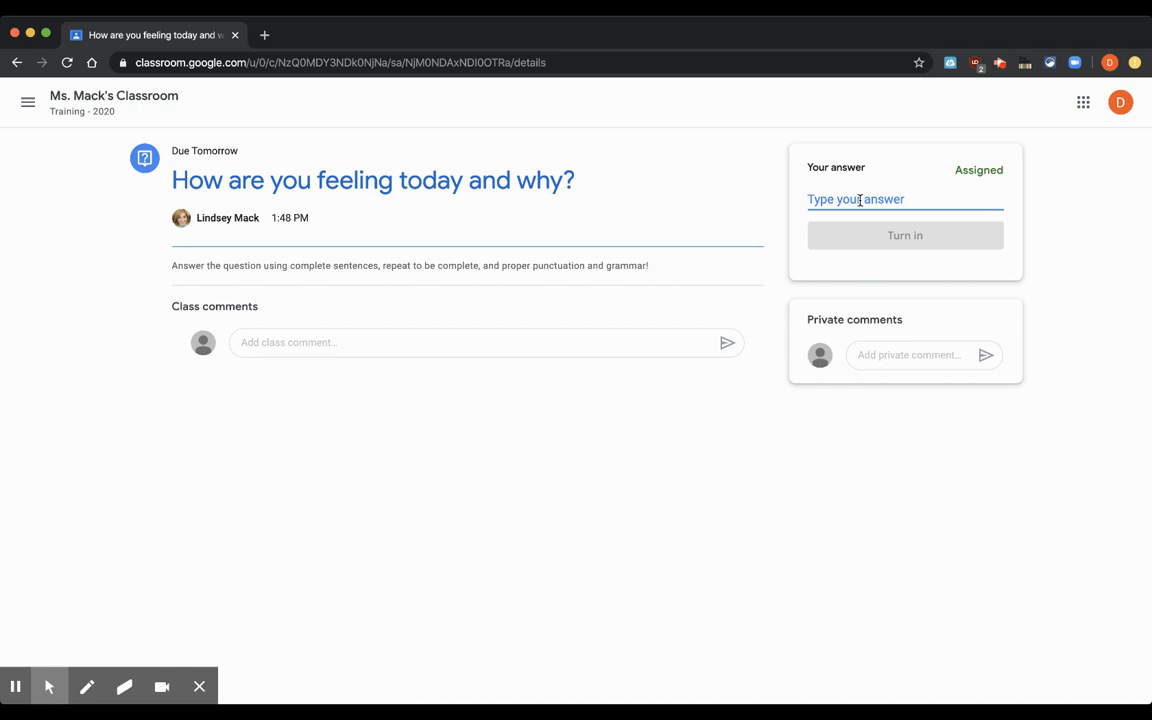
type("I a")
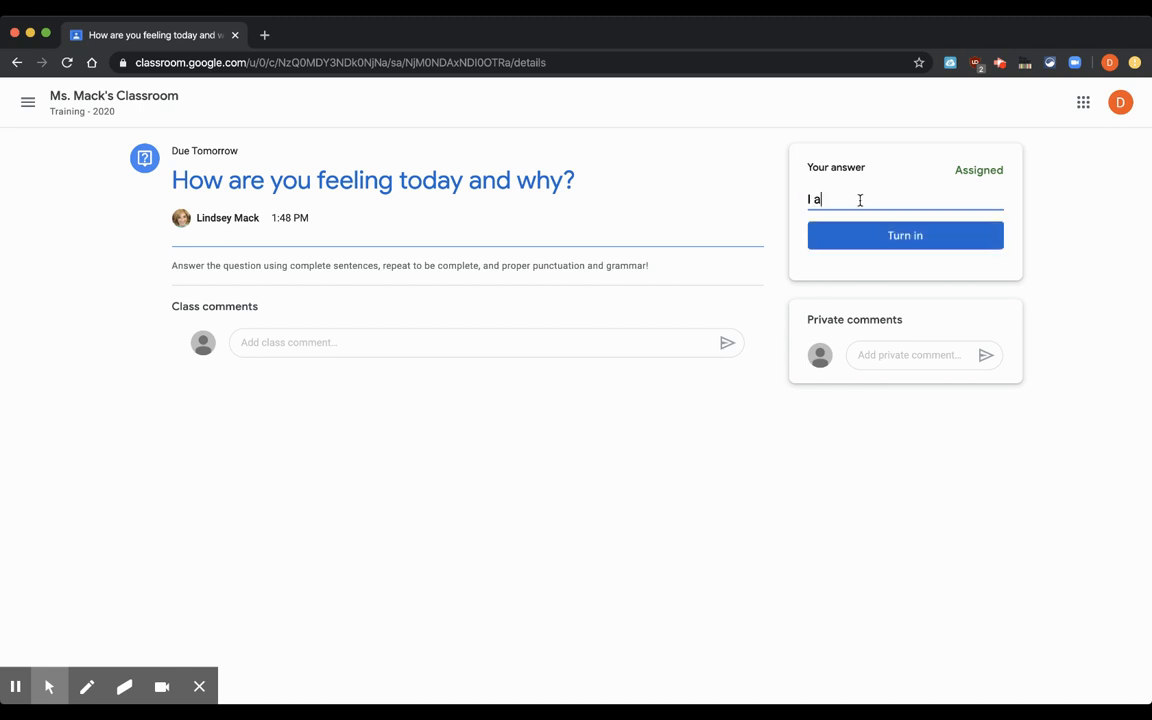
type("m feeling great ")
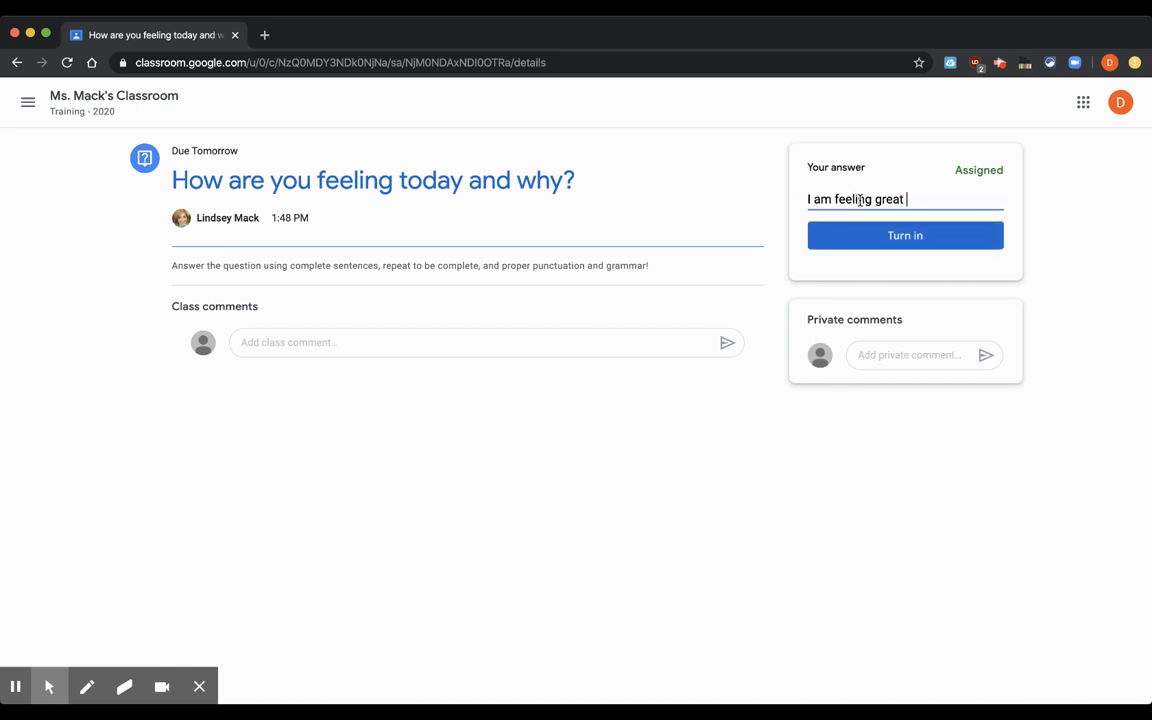
type("today becuase this")
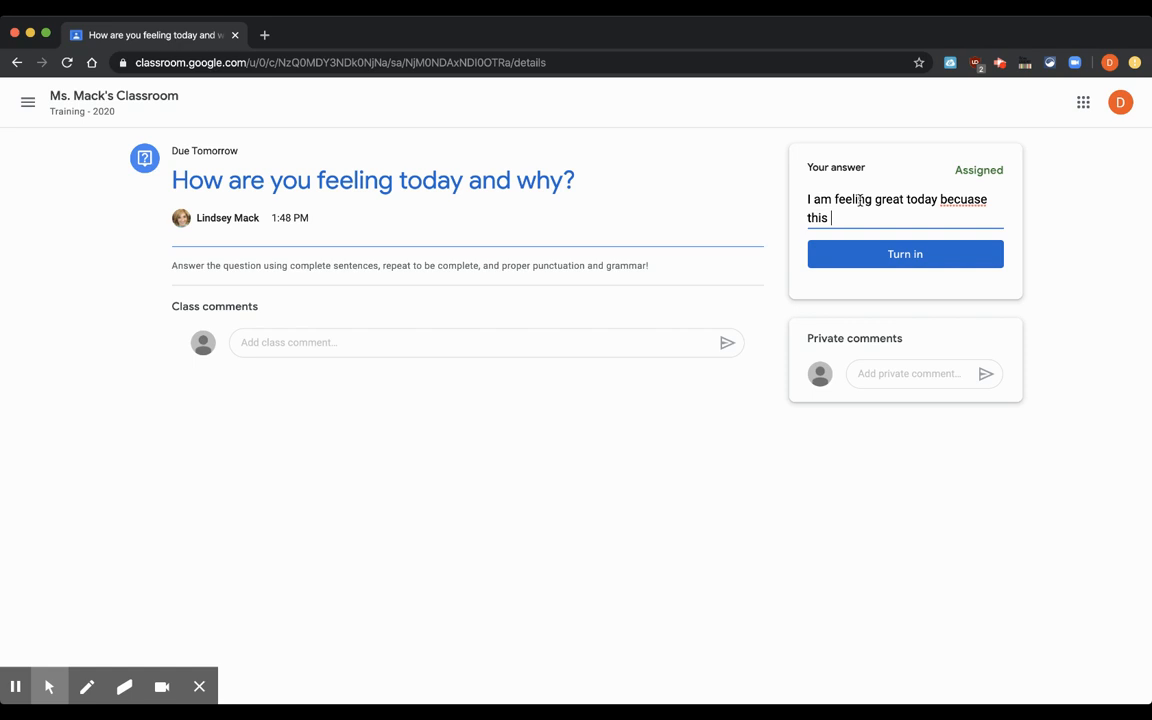
key("BackSpace")
key("BackSpace")
key("BackSpace")
key("BackSpace")
key("BackSpace")
key("BackSpace")
key("BackSpace")
key("BackSpace")
key("BackSpace")
type("ause this is the first day of ")
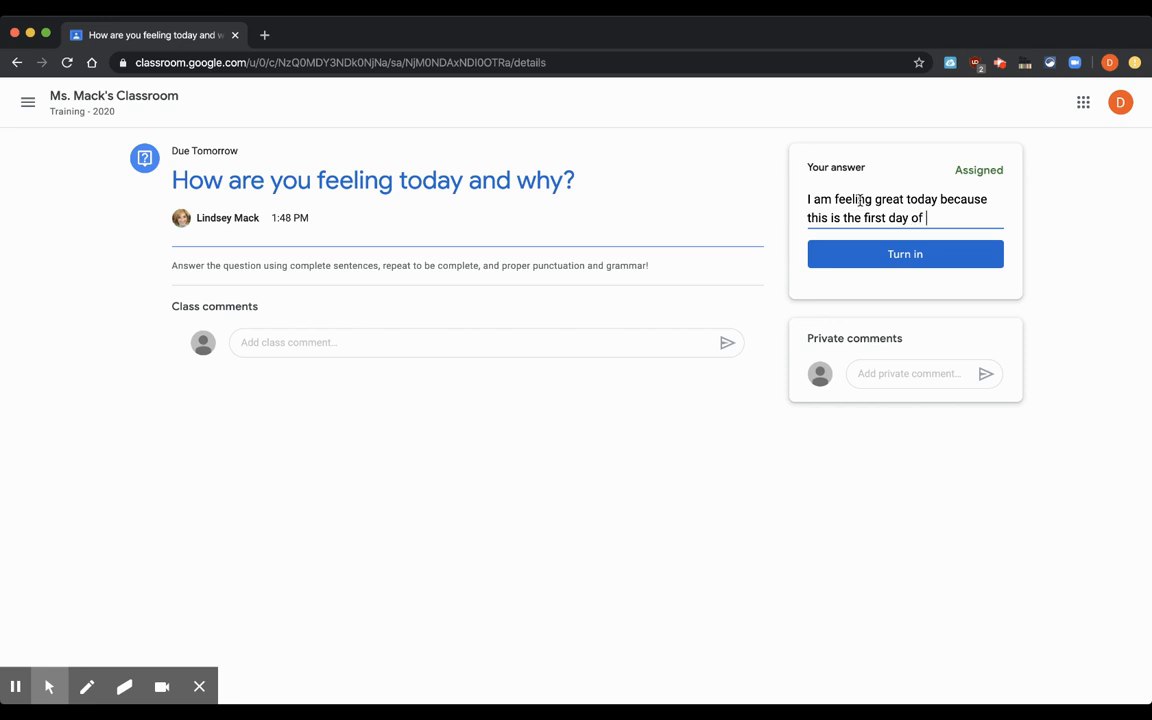
type("digital learning and I am ready to go!")
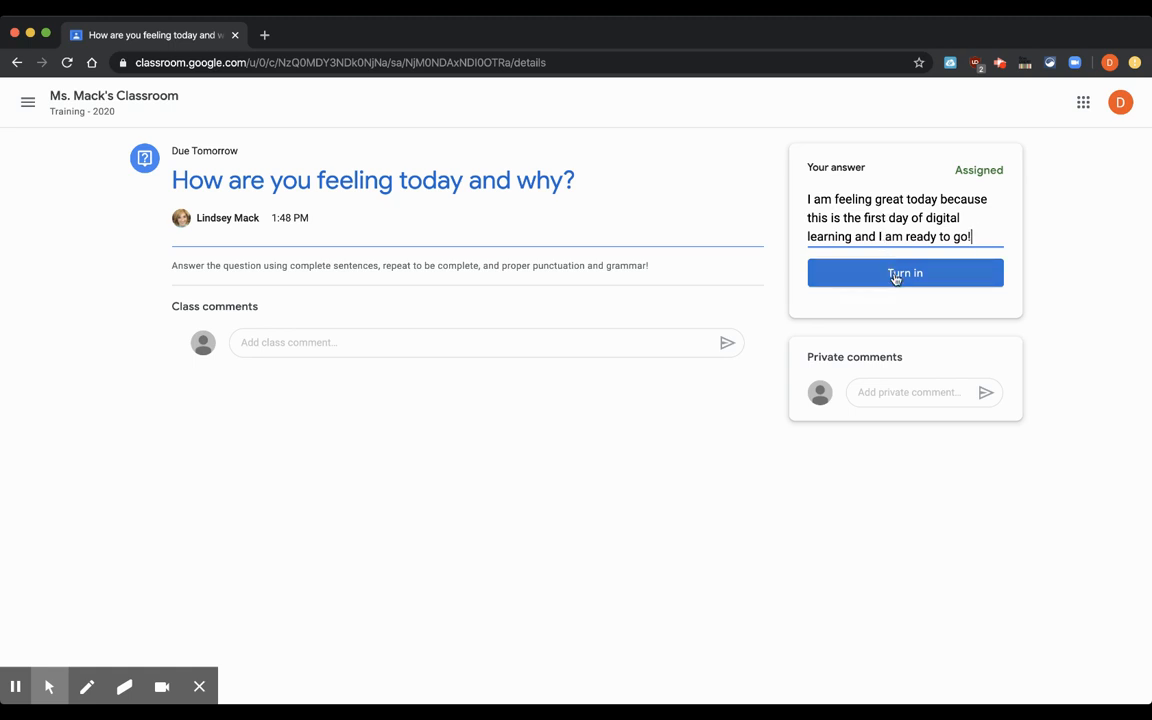
- Post the private comment "I hope you are doing great and washing your hands!" and turn in the answer to the question
left_click(886, 392)
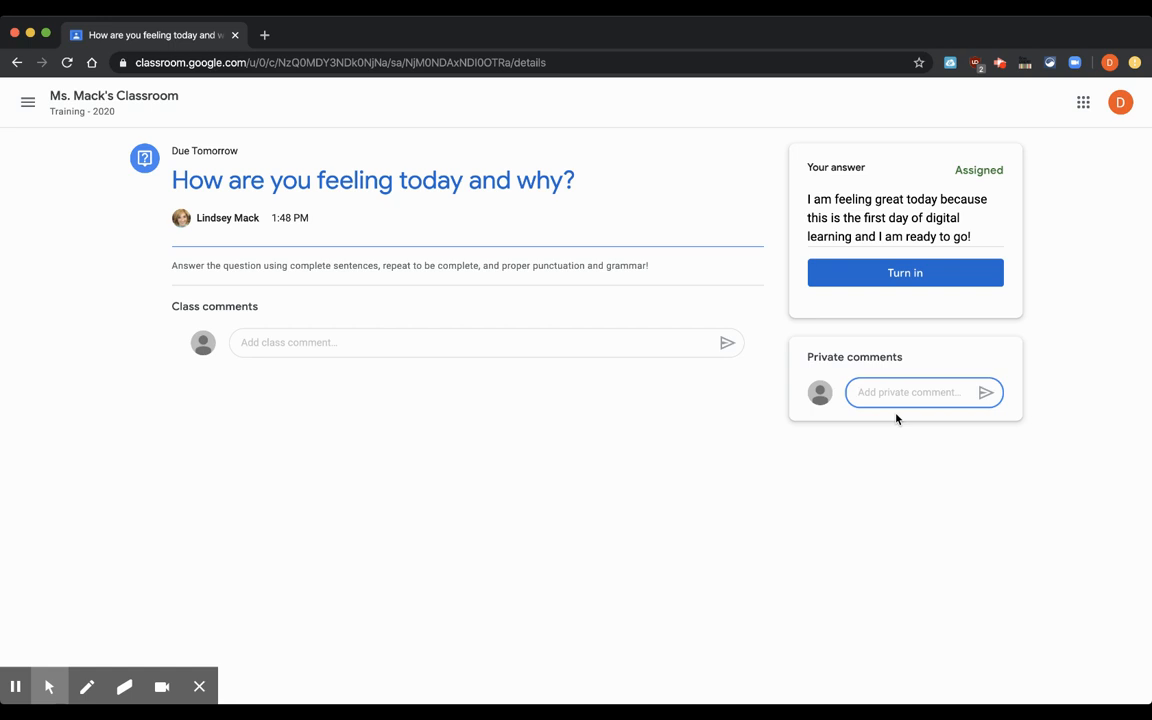
type("I hope you are doing great and washi")
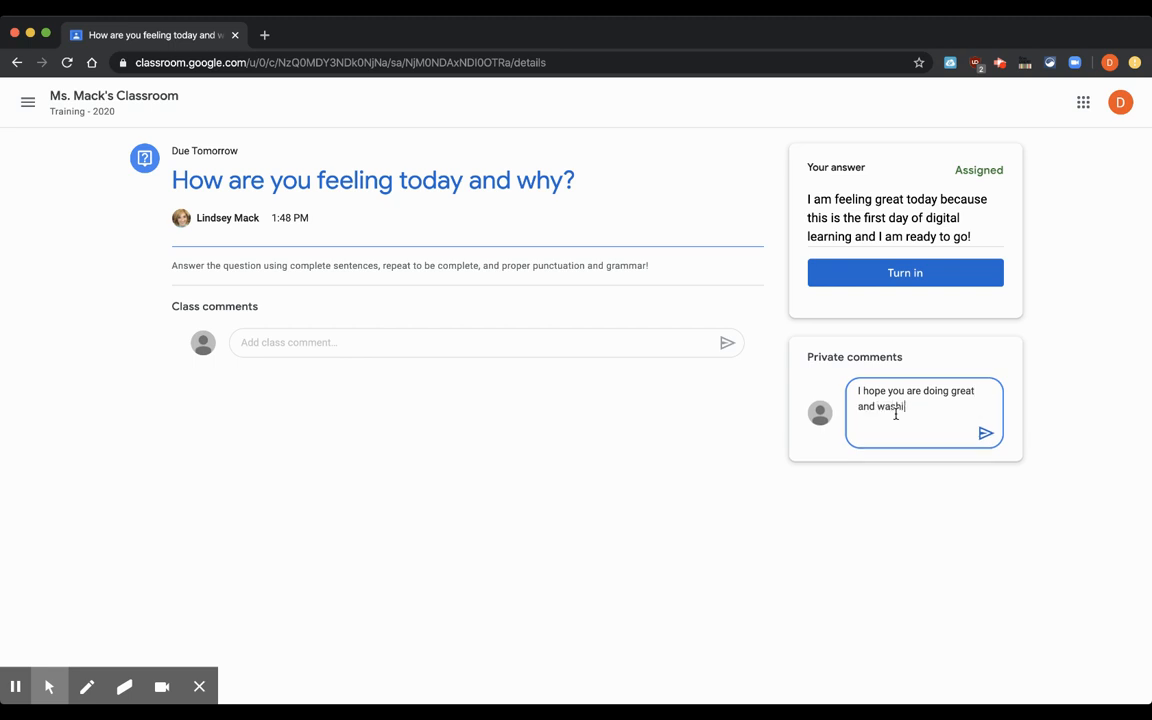
type("ng your ah")
key("BackSpace")
key("BackSpace")
type("hands!")
left_click(985, 433)
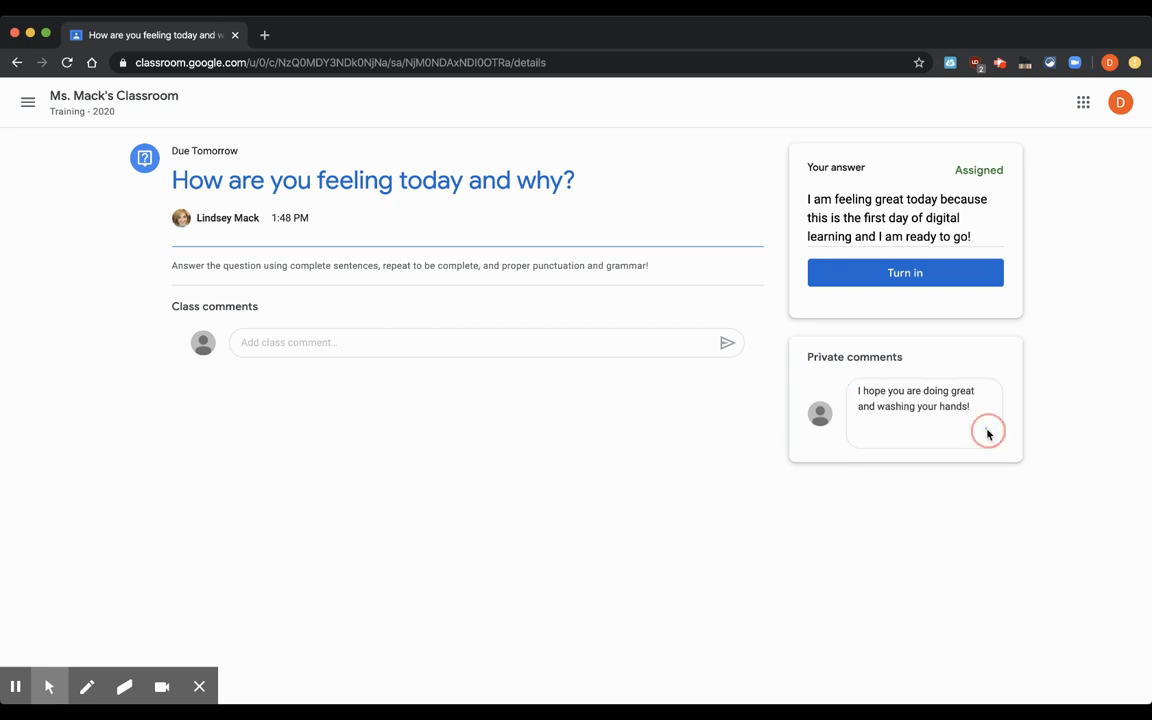
left_click(939, 276)
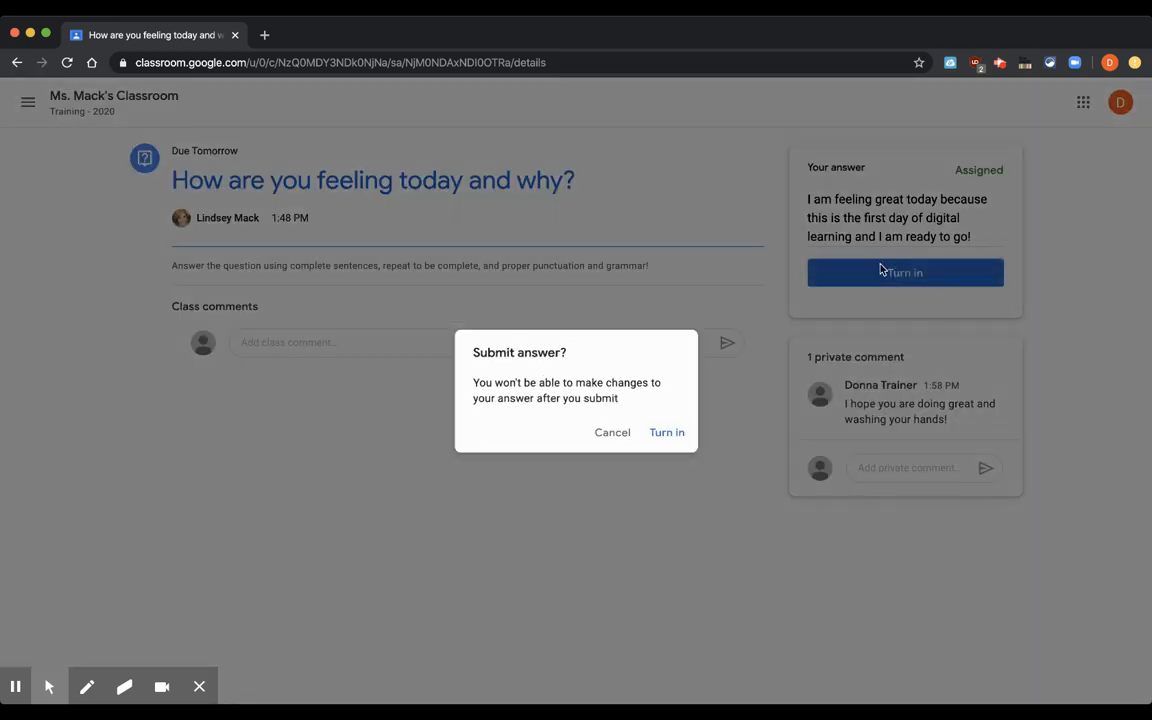
left_click(669, 434)
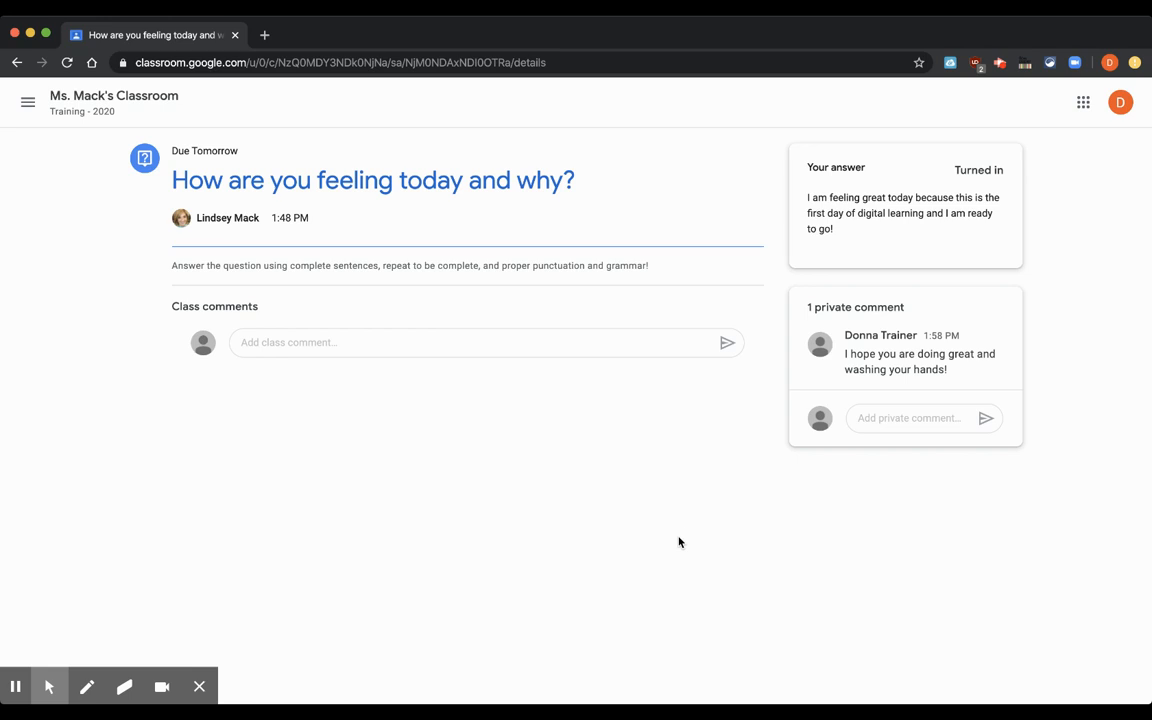
- Return to the class's classwork and open the full "Writing - Response to Text" assignment under 4/13 - Day 1
left_click(76, 95)
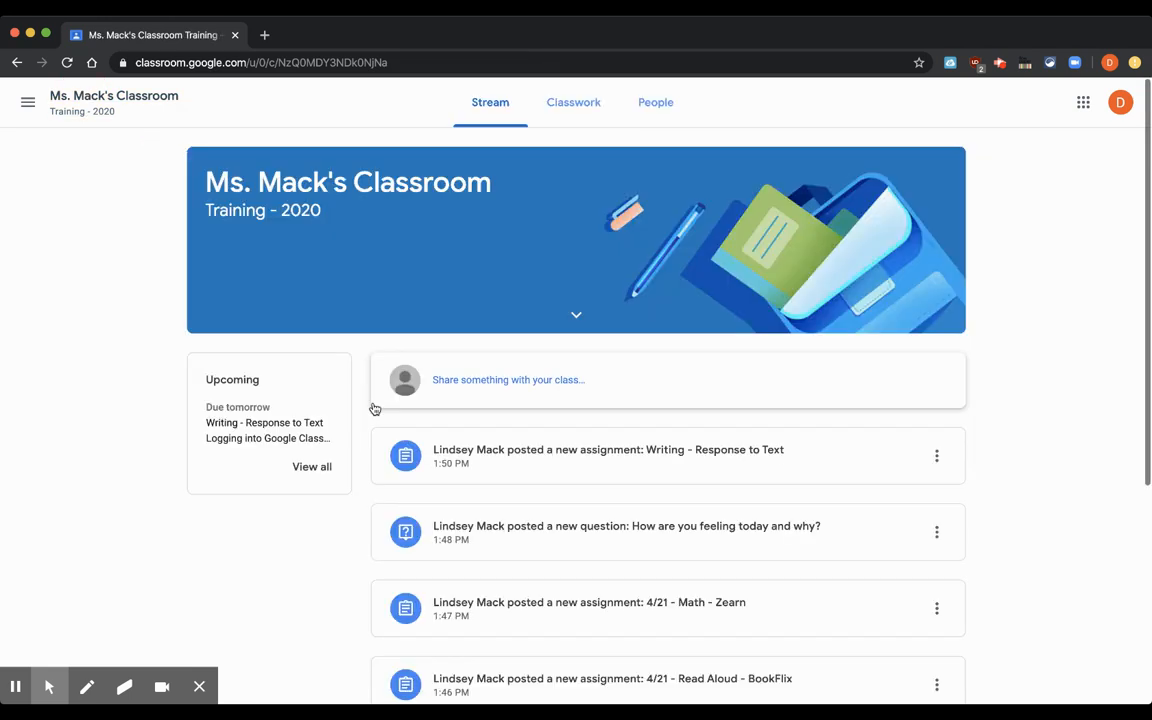
left_click(570, 104)
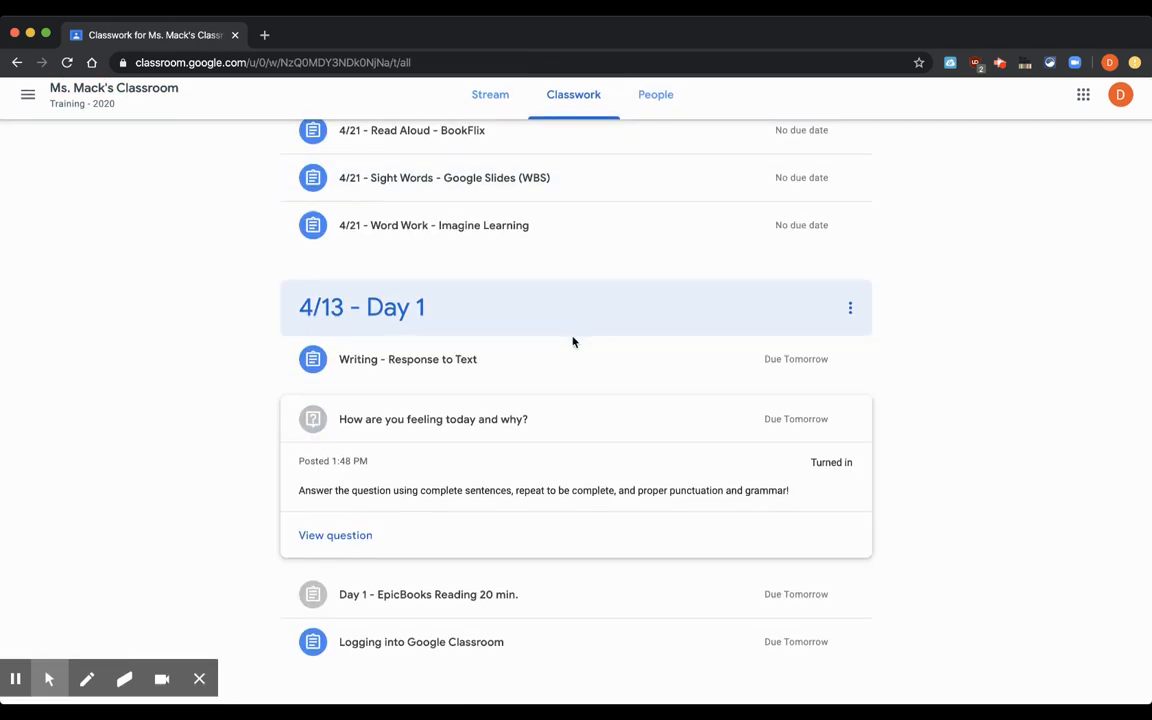
left_click(790, 598)
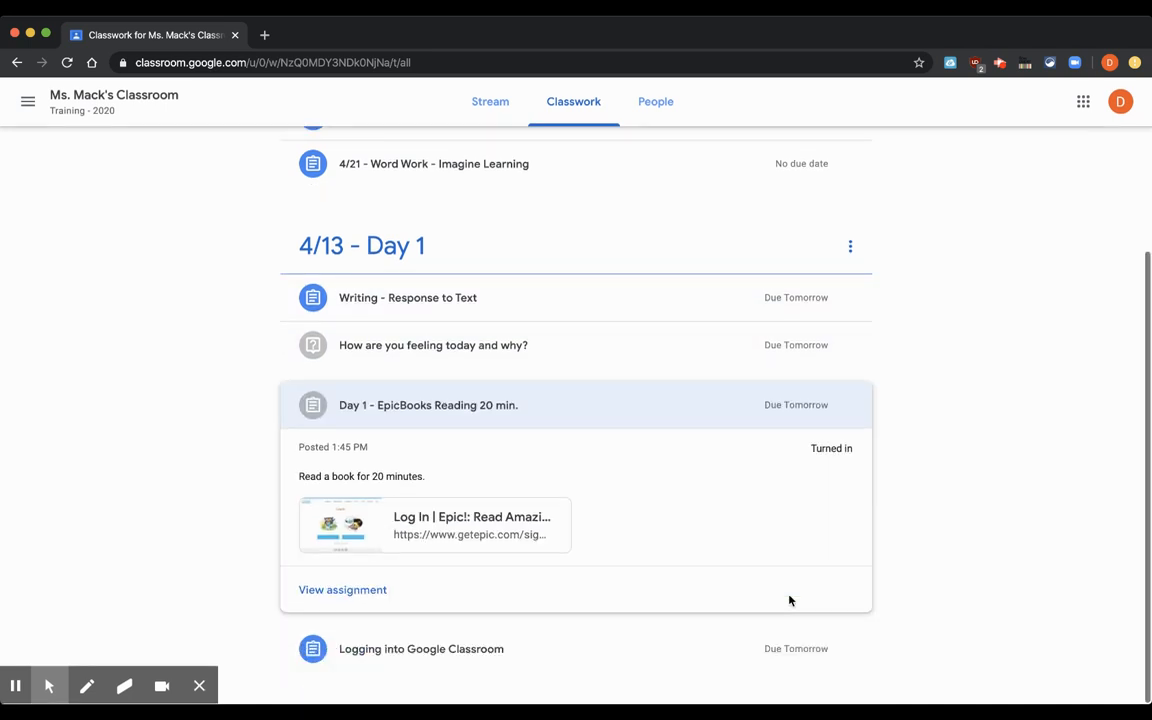
left_click(618, 300)
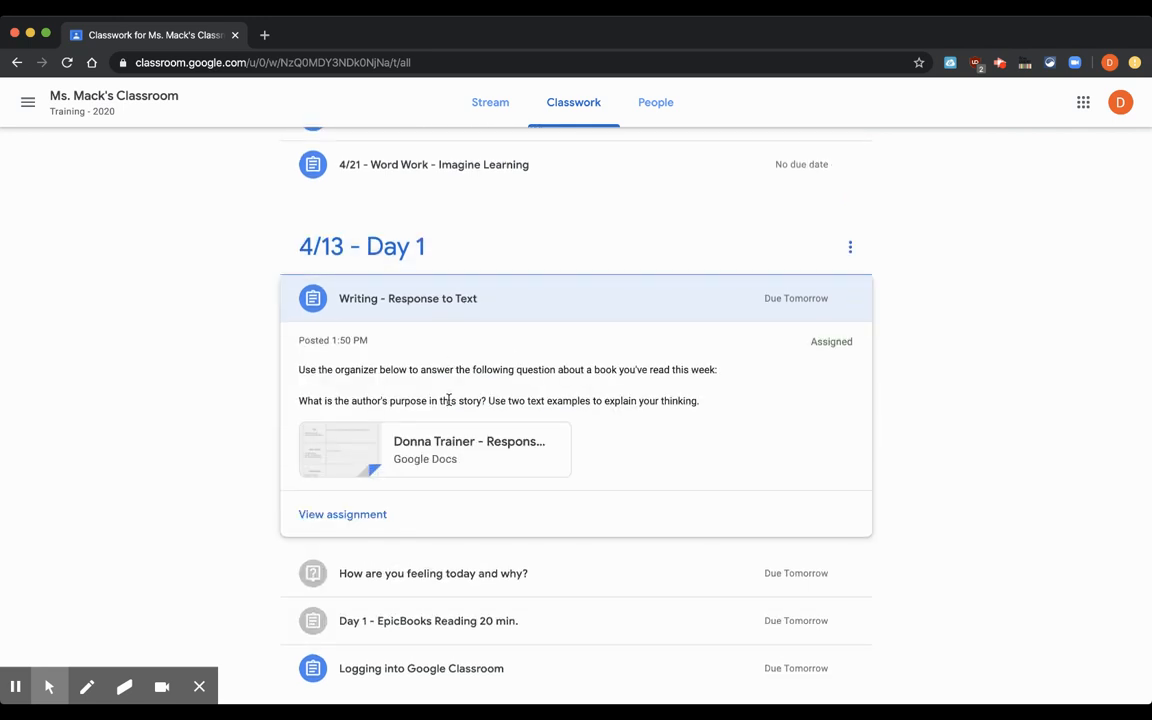
left_click(332, 512)
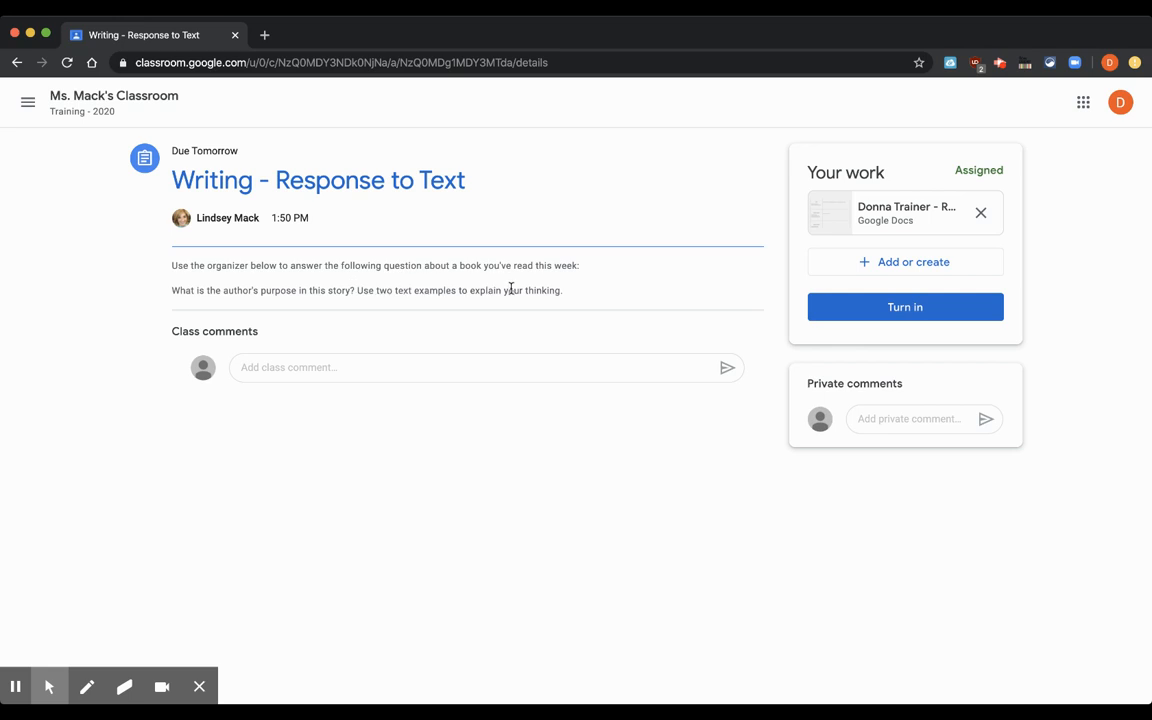
- Open the attached Response to Text Organizer document and examine its claim, evidence and conclusion response cells
left_click(884, 215)
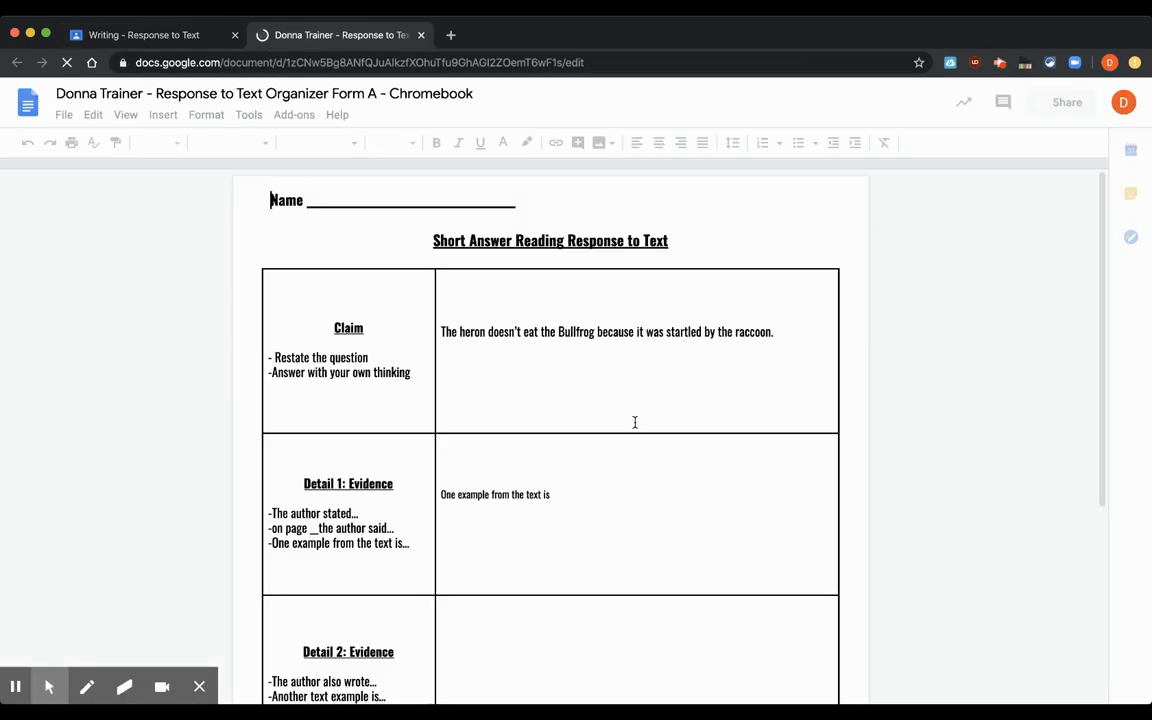
scroll(634, 422, "down", 5)
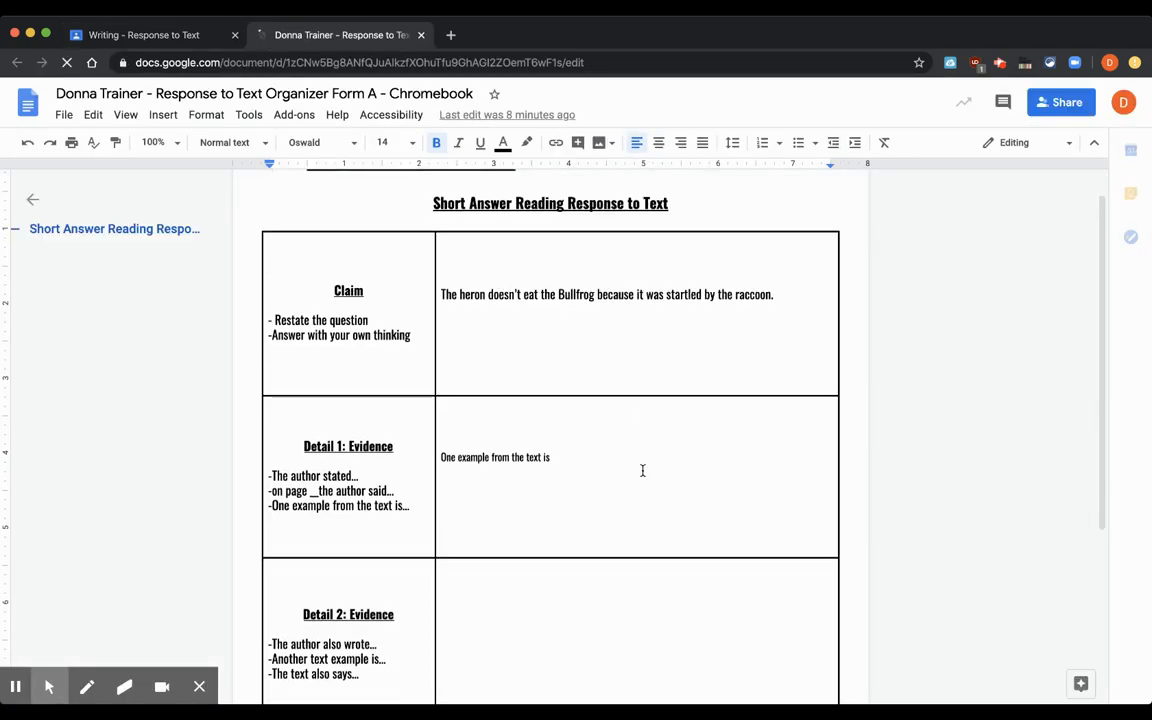
scroll(643, 470, "down", 2)
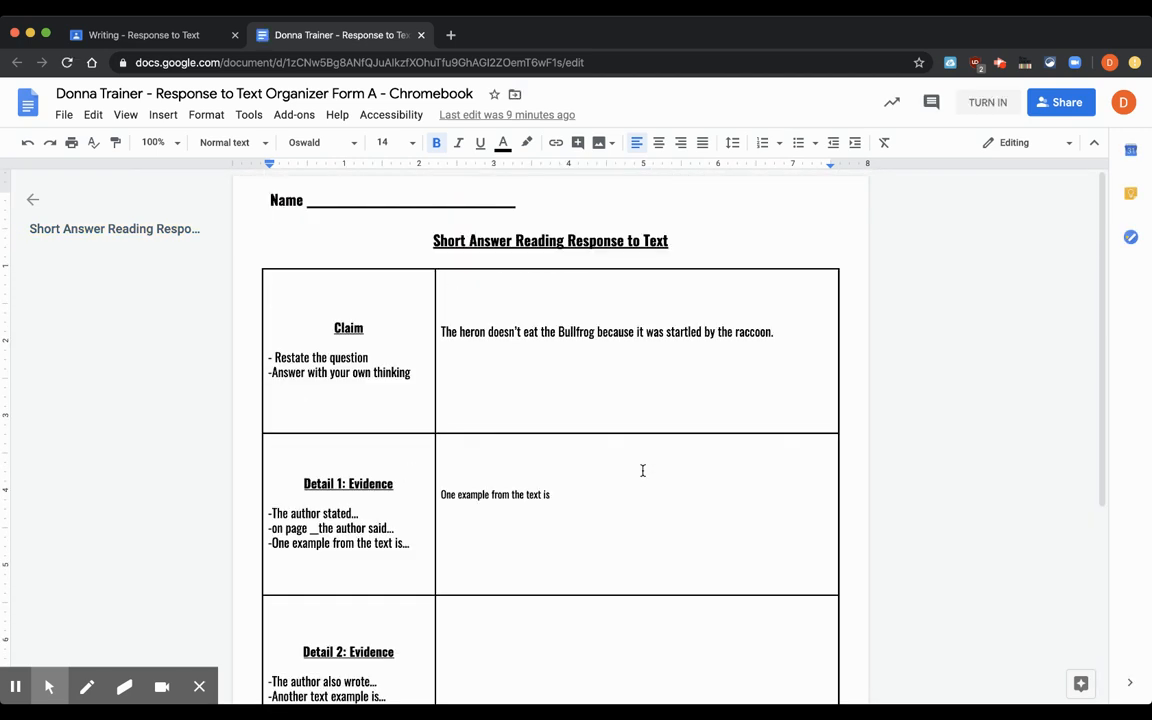
left_click(584, 396)
left_click(572, 504)
scroll(571, 507, "down", 3)
left_click(571, 481)
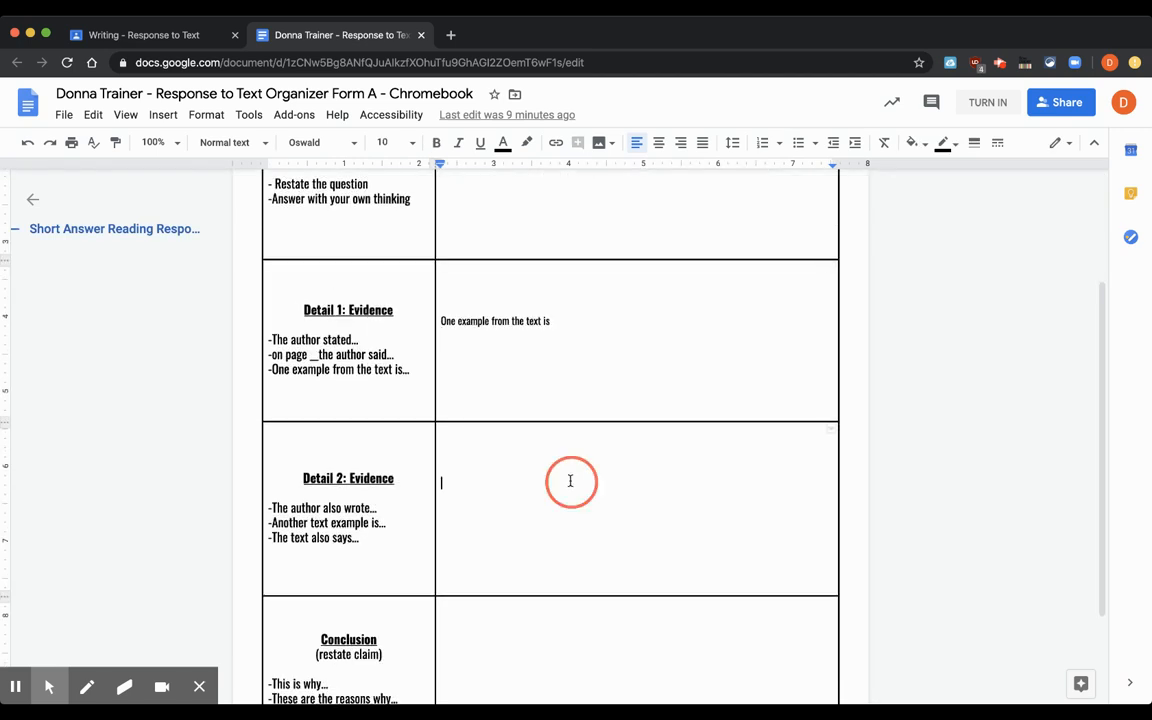
scroll(570, 481, "down", 3)
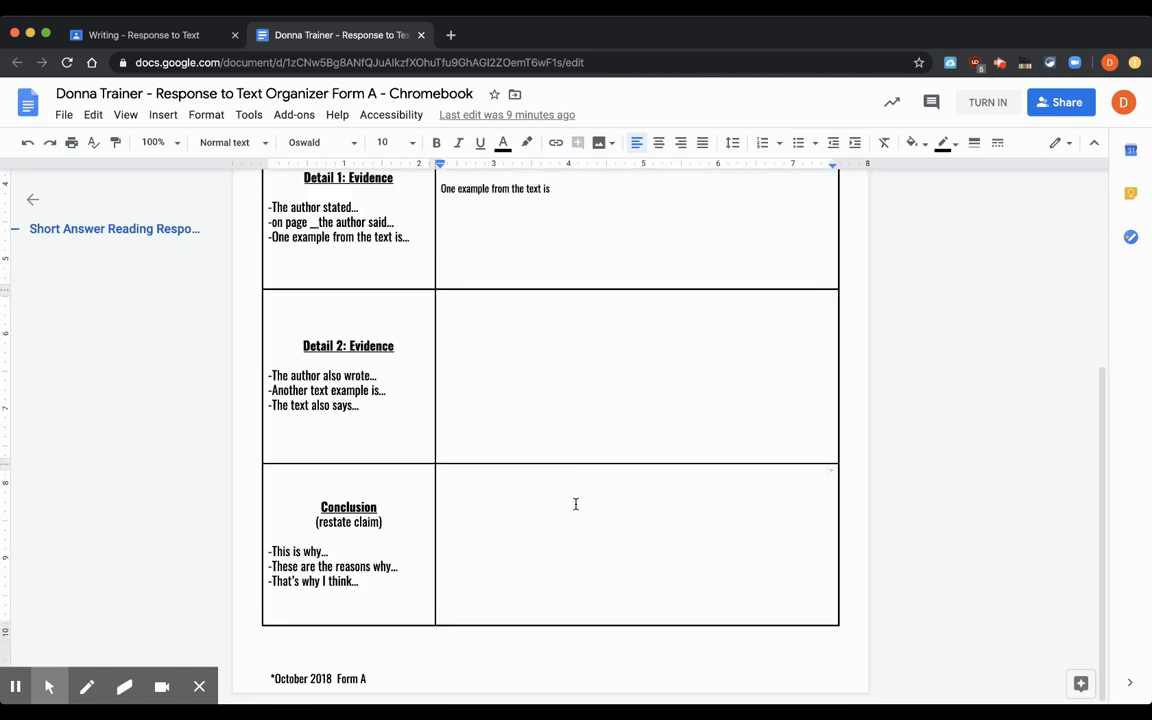
scroll(575, 504, "up", 3)
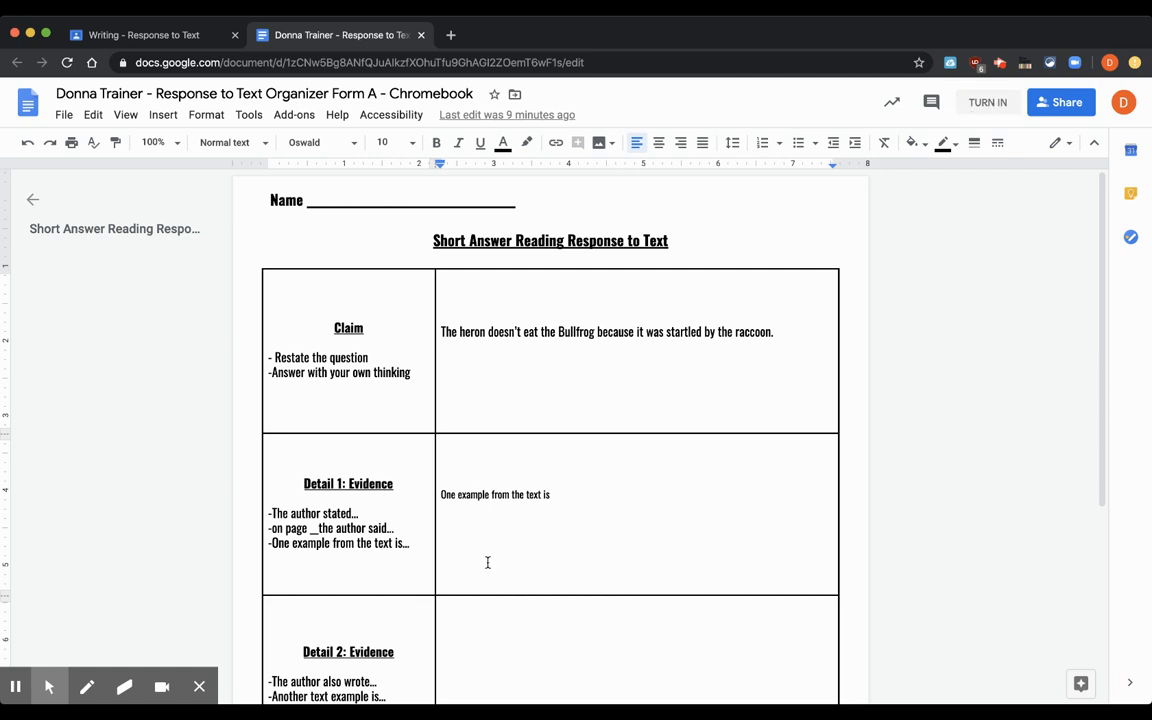
scroll(590, 490, "down", 3)
left_click(550, 532)
left_click(533, 341)
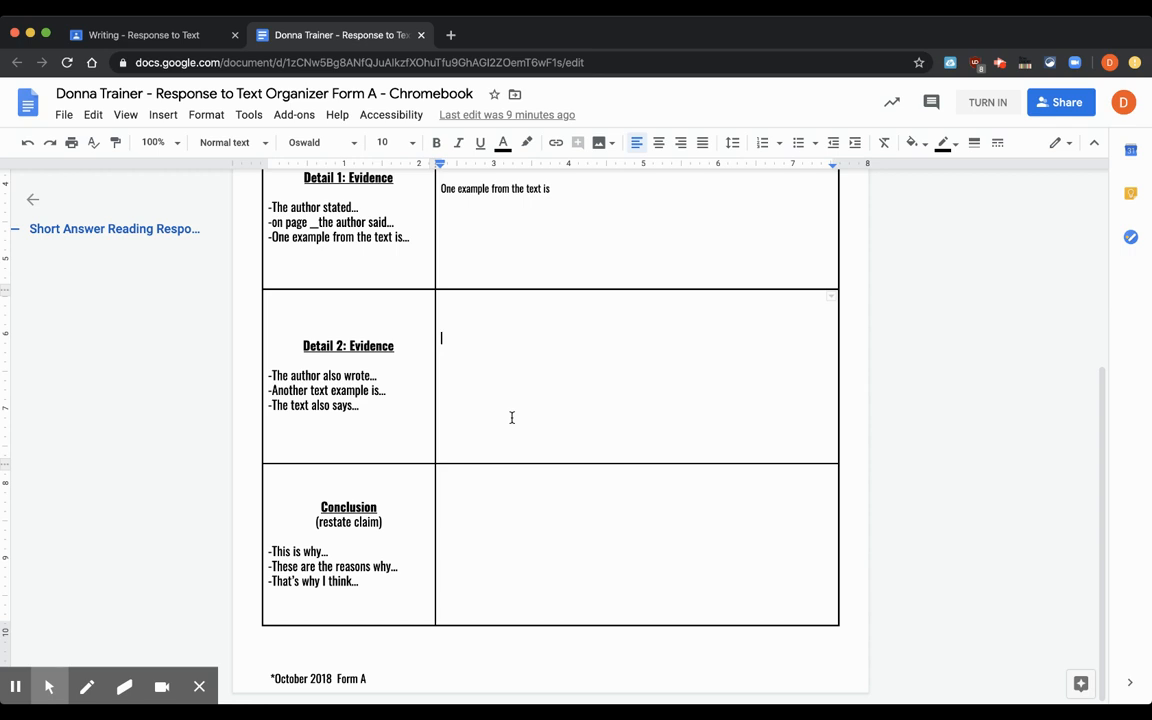
- Turn in the Response to Text Organizer document for the "Writing - Response to Text" assignment
left_click(990, 104)
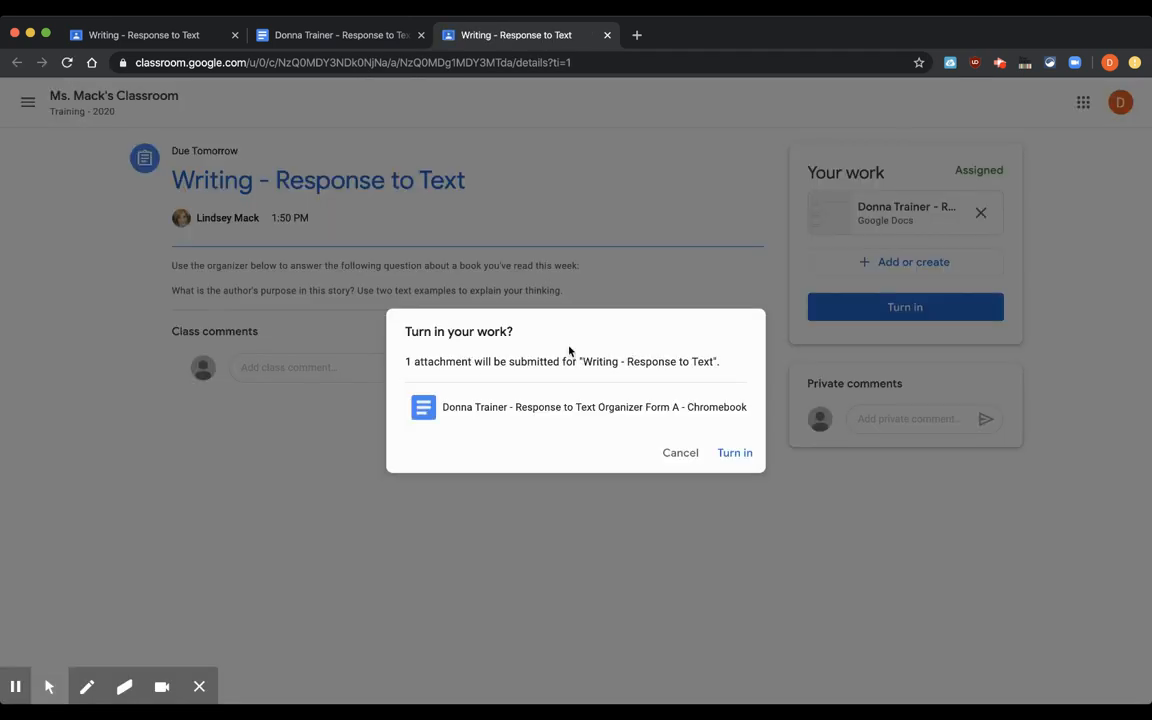
left_click(735, 453)
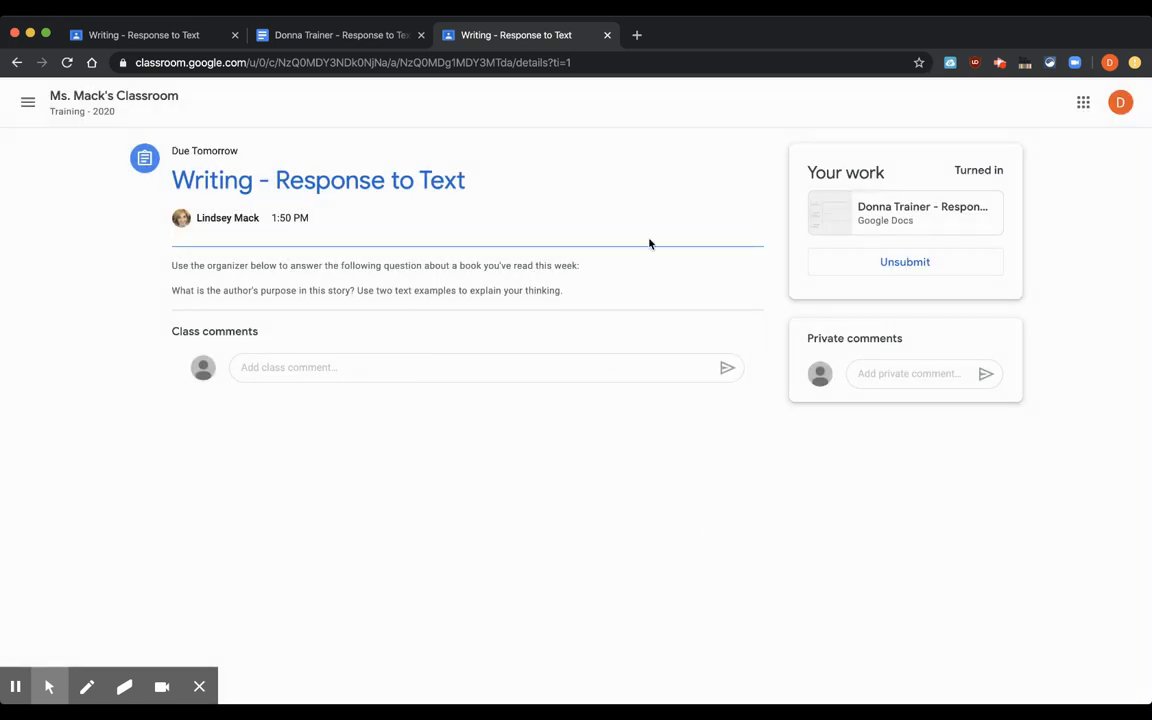
- Open the turned-in organizer document from the assignment and check whether its response cells can still be edited
left_click(907, 218)
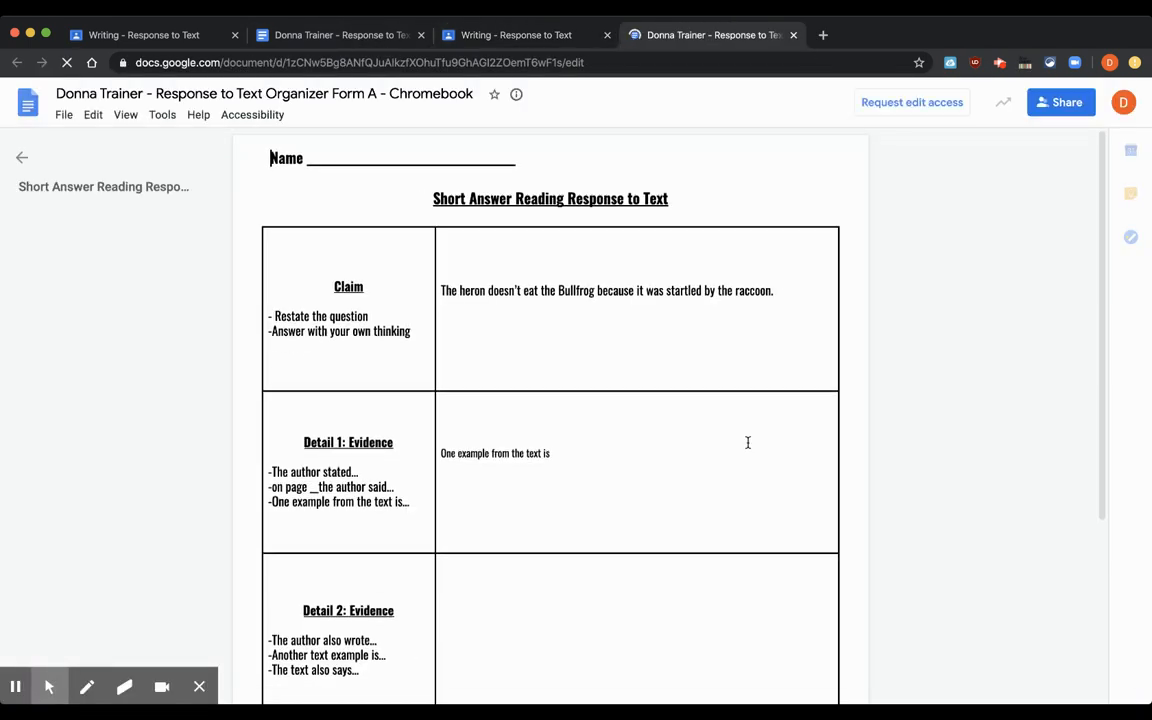
left_click(550, 335)
left_click(555, 453)
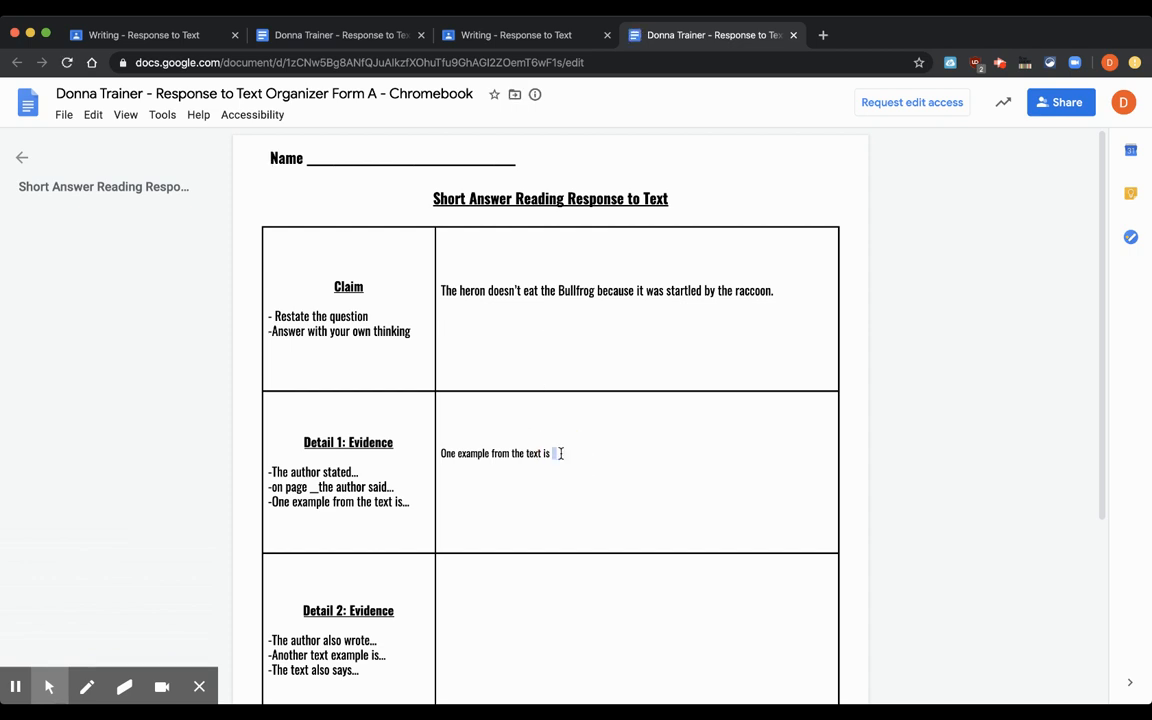
left_click(552, 558)
left_click(572, 361)
left_click(542, 600)
left_click(533, 37)
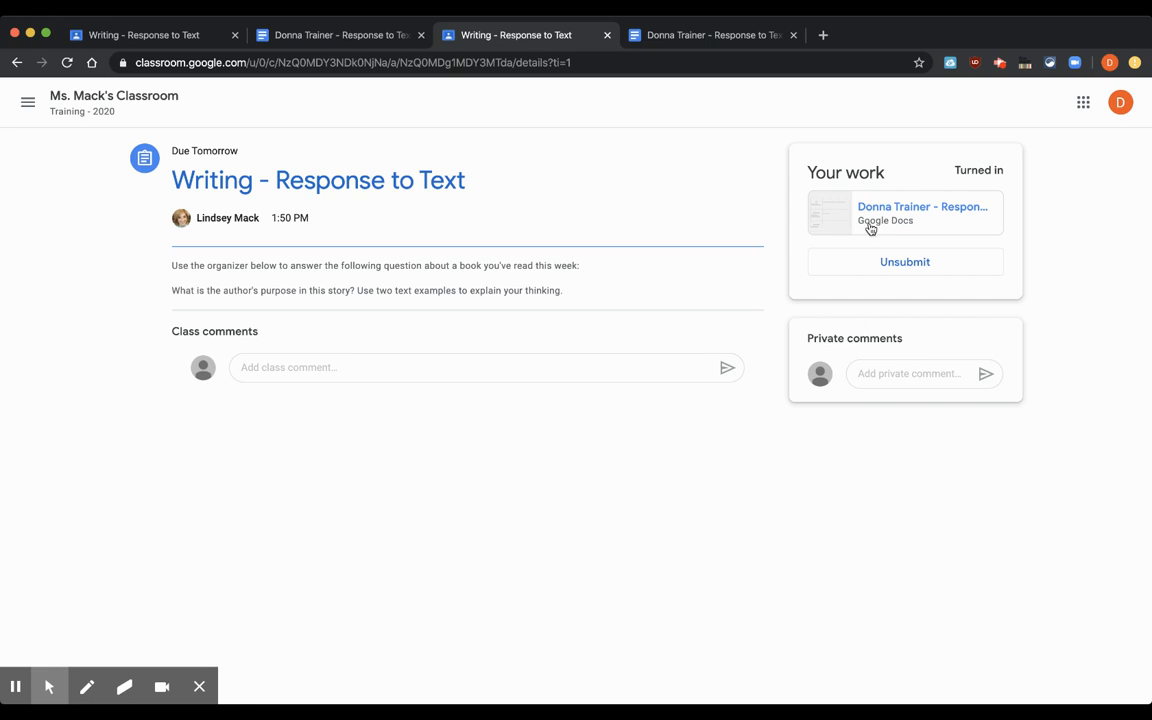
left_click(644, 34)
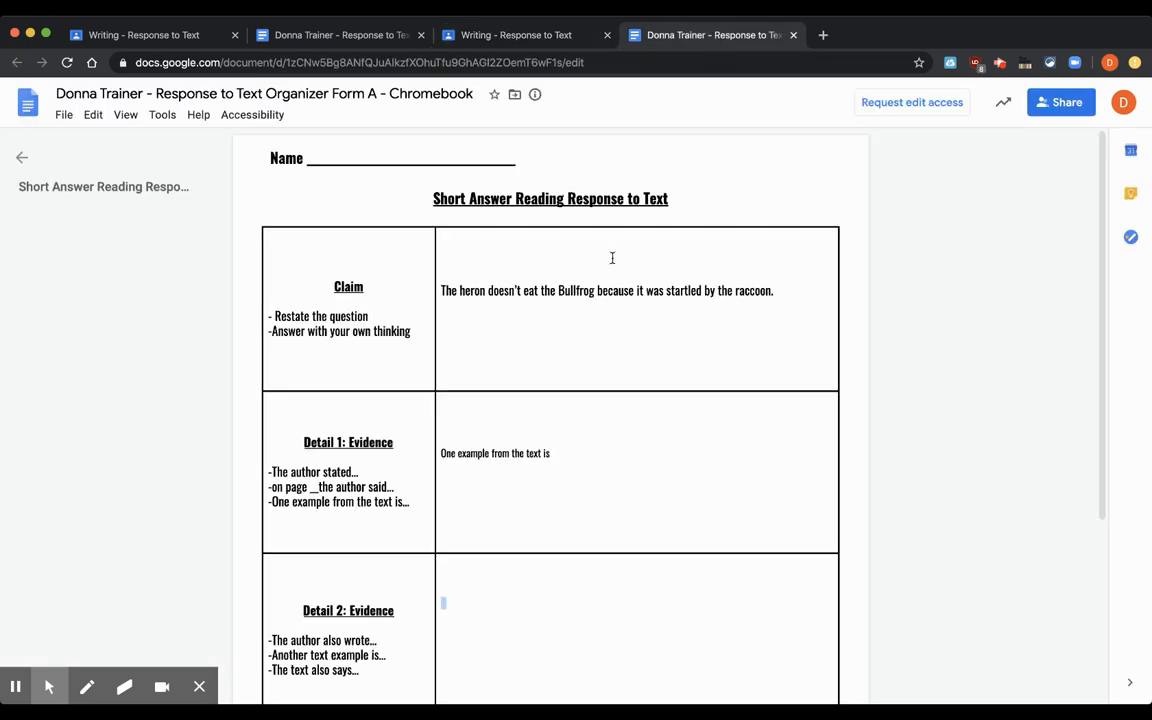
- Return to the "Writing - Response to Text" assignment and unsubmit the turned-in work
left_click(537, 43)
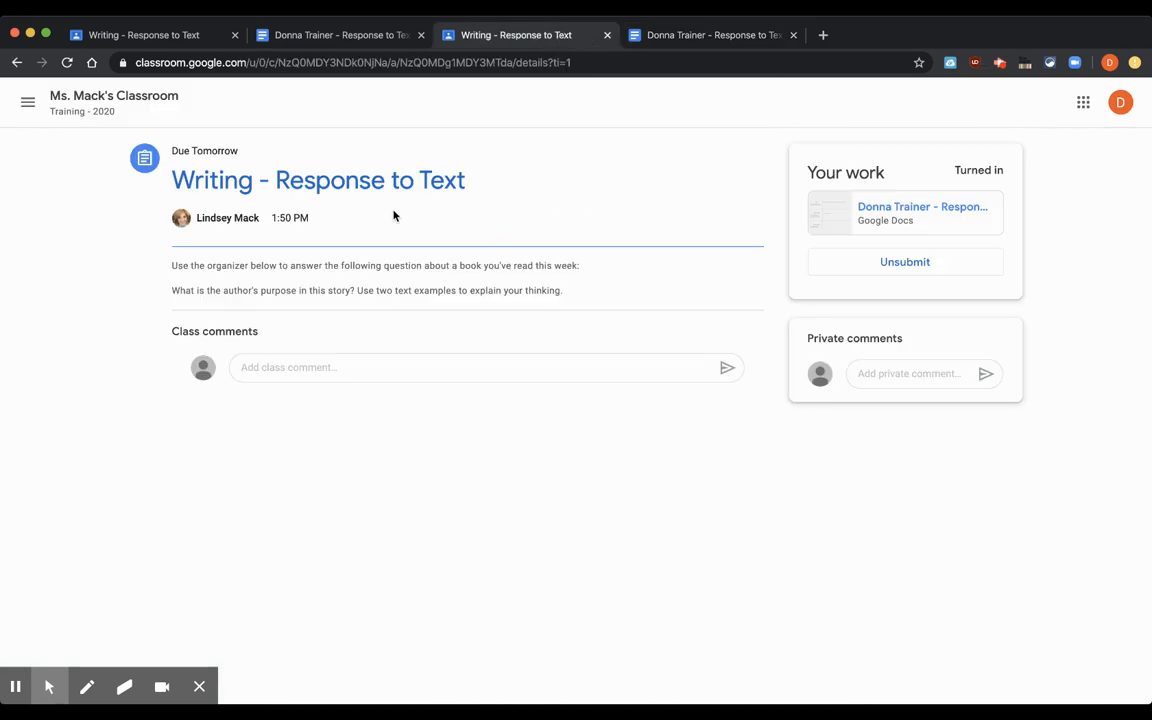
left_click(876, 265)
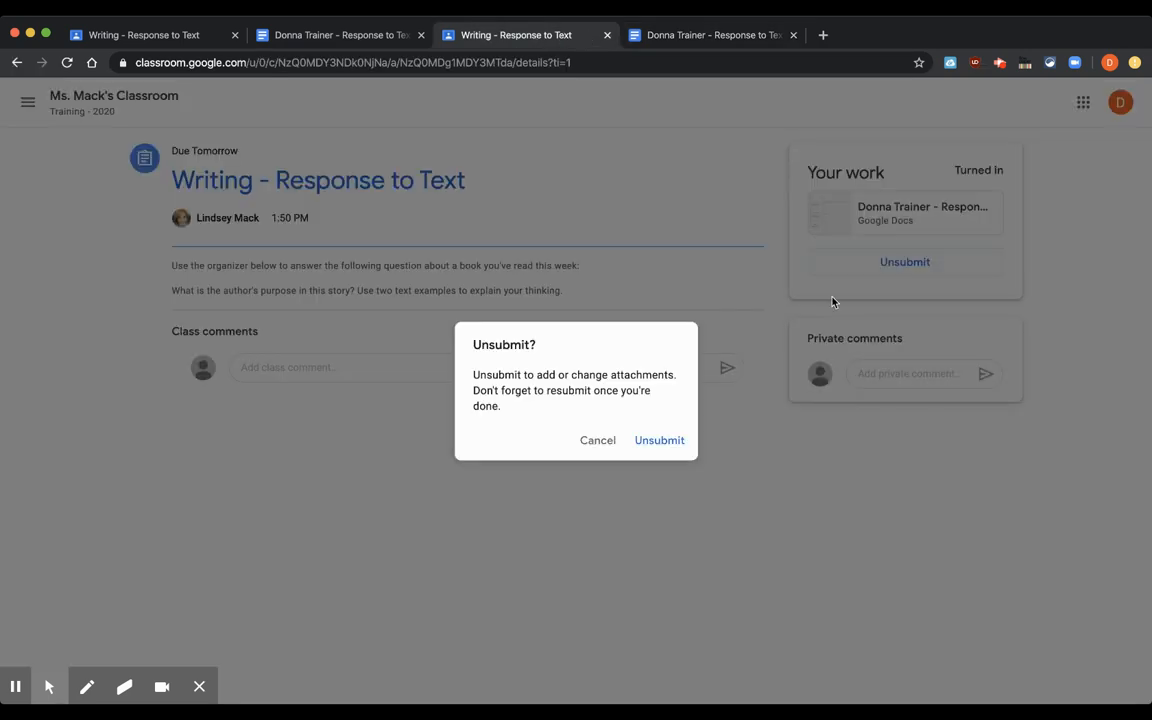
left_click(662, 442)
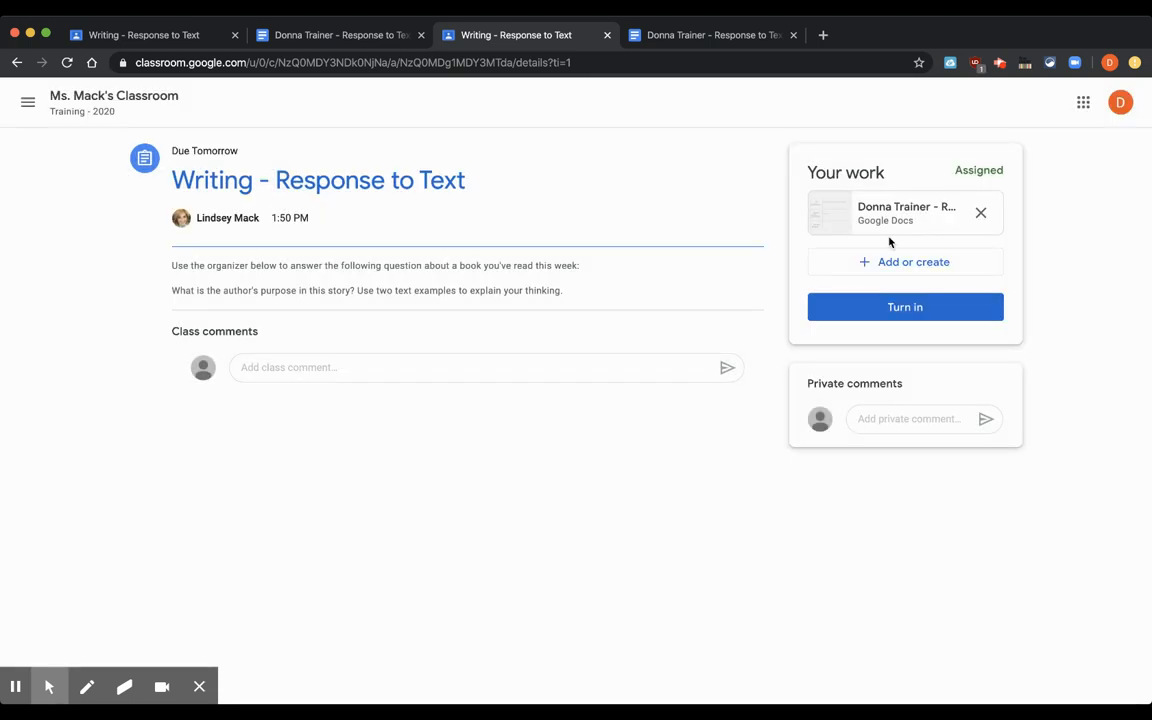
- Reopen the attached organizer document, close its duplicate copy and check that the Detail 2: Evidence response cell accepts editing
left_click(896, 224)
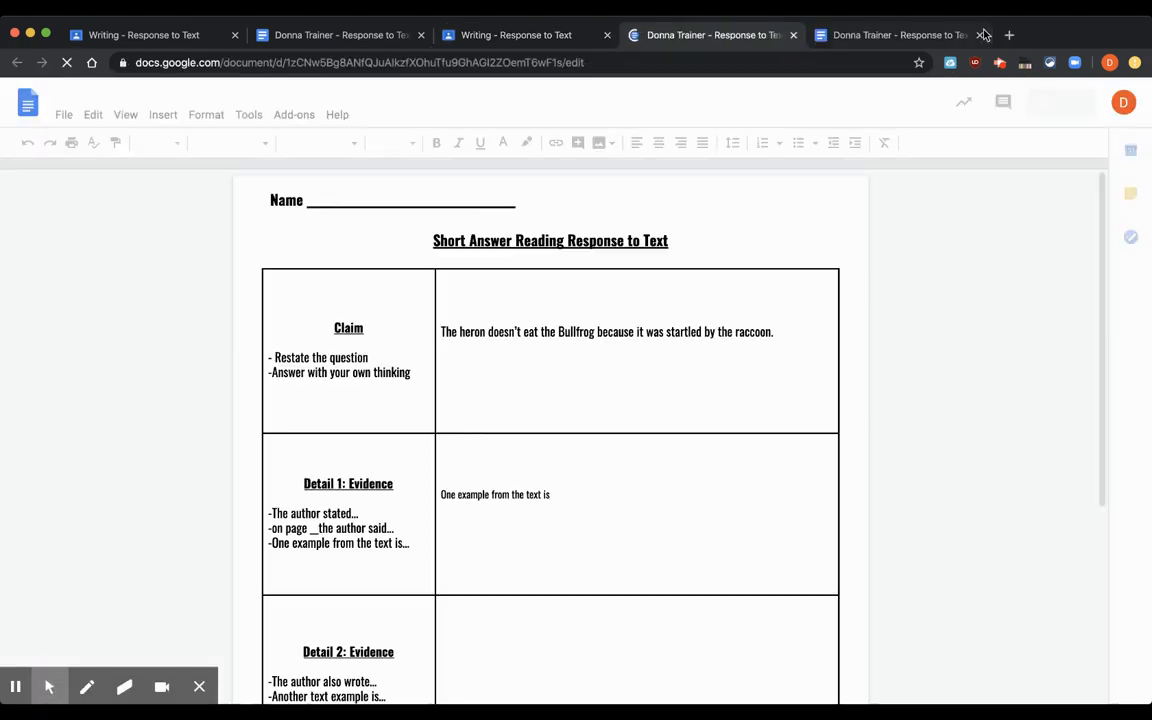
left_click(981, 35)
scroll(735, 429, "down", 1)
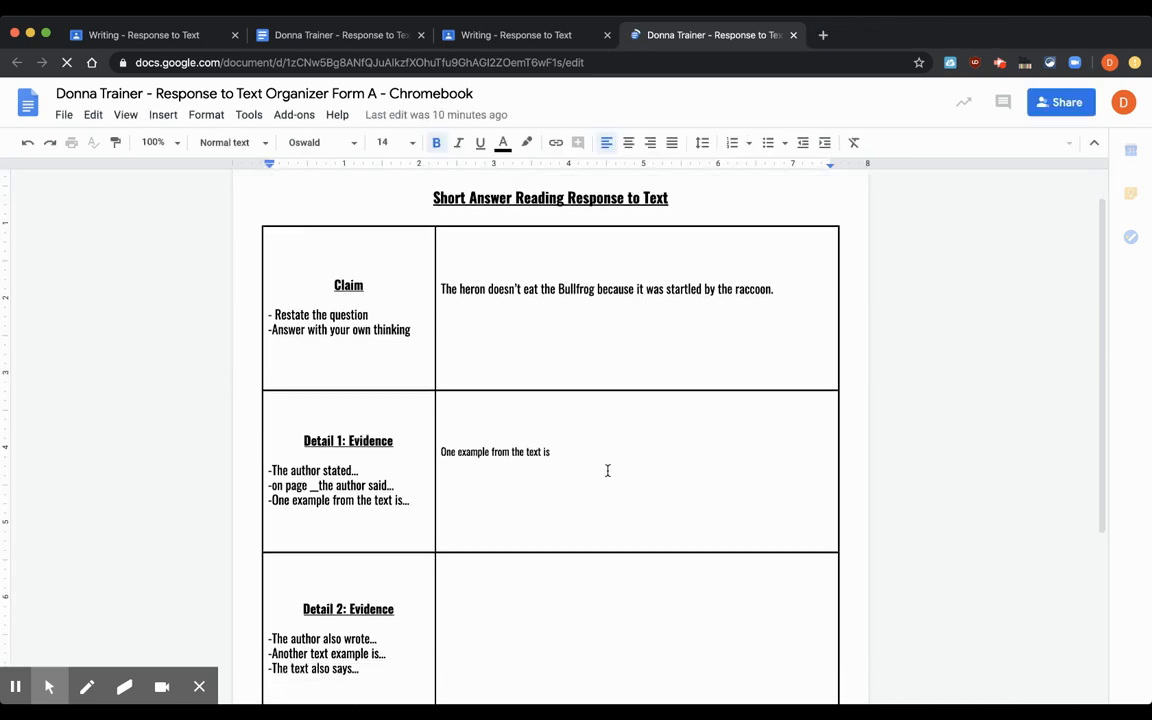
left_click(525, 589)
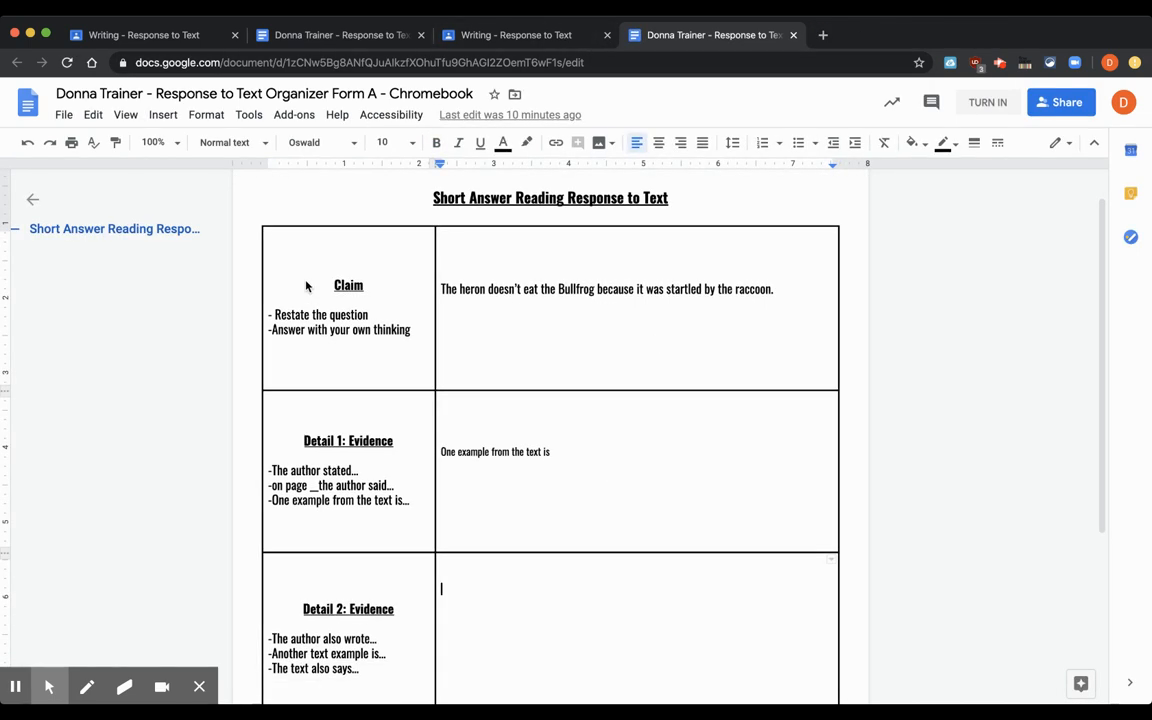
- Turn in the Response to Text Organizer again, starting from the open document
scroll(660, 480, "down", 2)
left_click(990, 104)
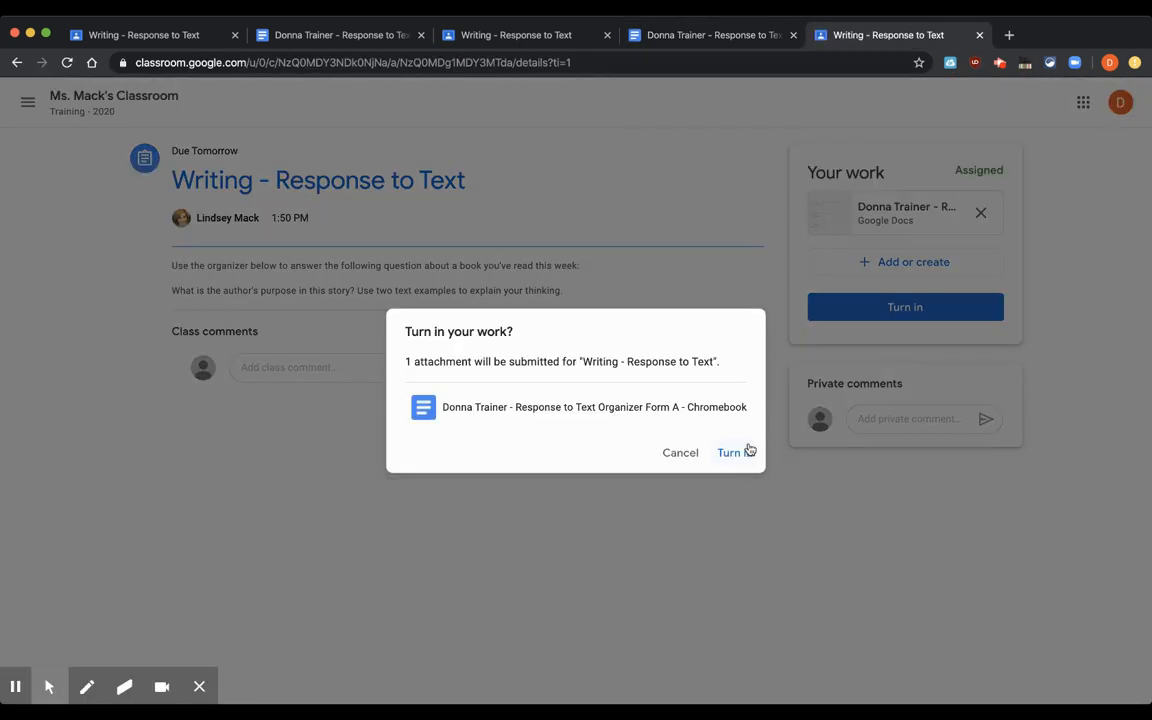
left_click(736, 453)
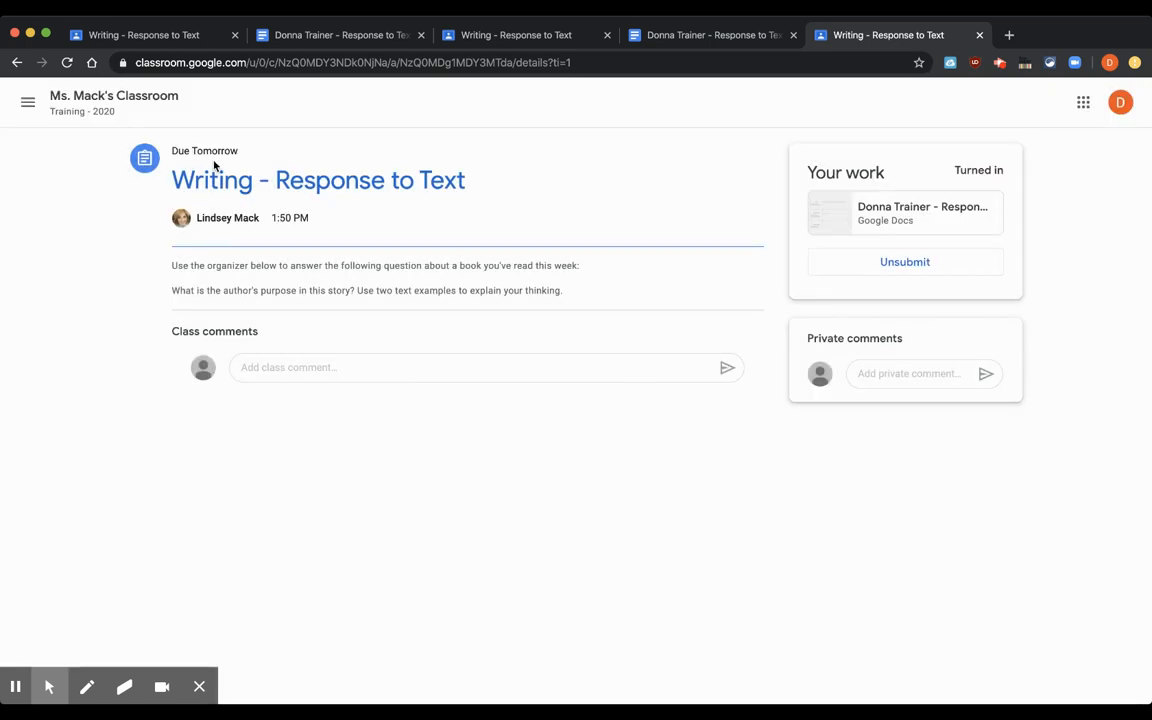
- From the class page, view the full list of the student's work and expand the "Logging into Google Classroom" entry
left_click(160, 100)
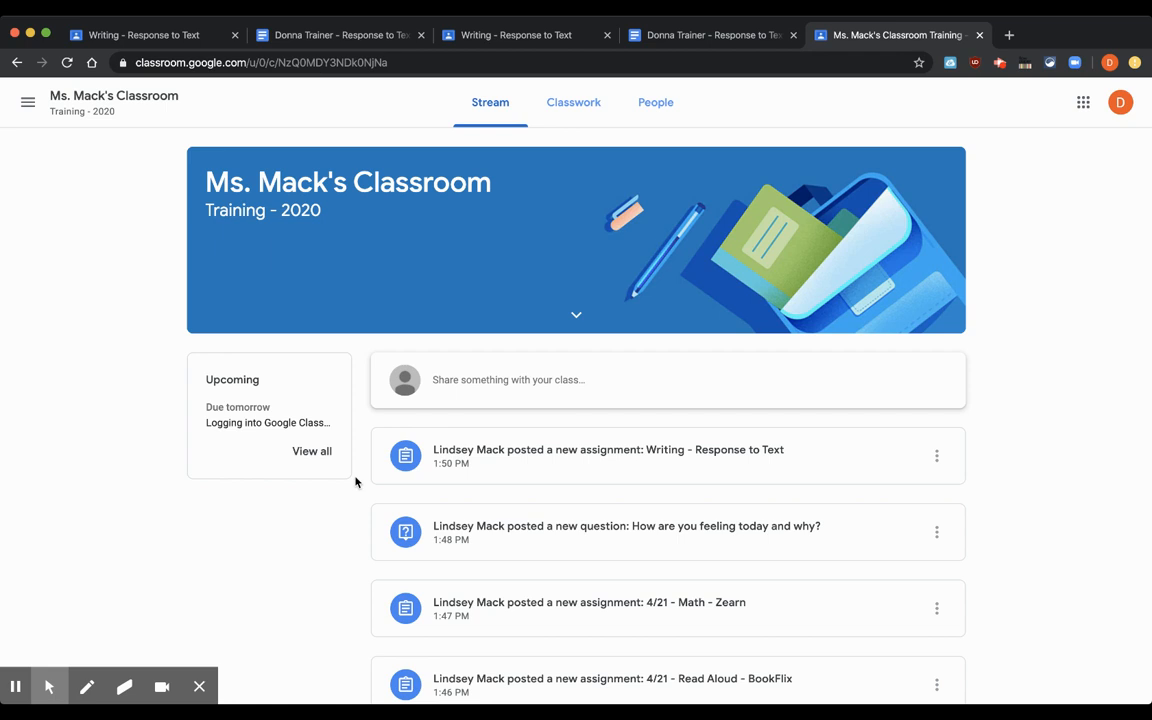
left_click(303, 453)
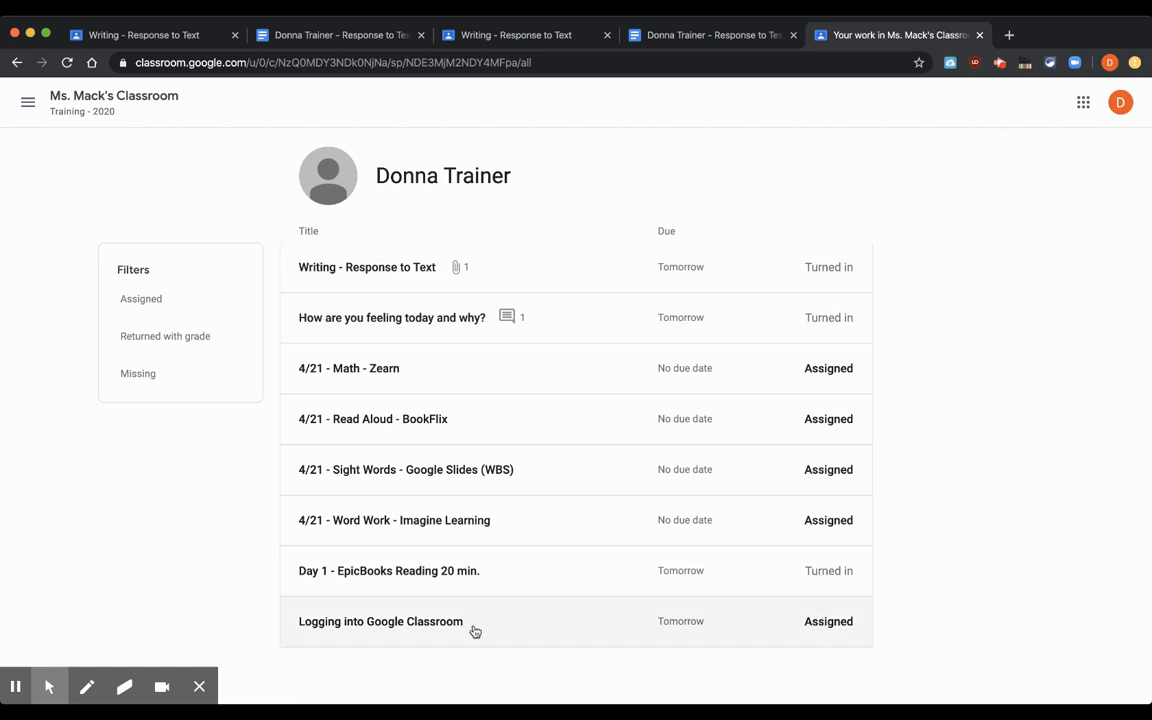
left_click(417, 628)
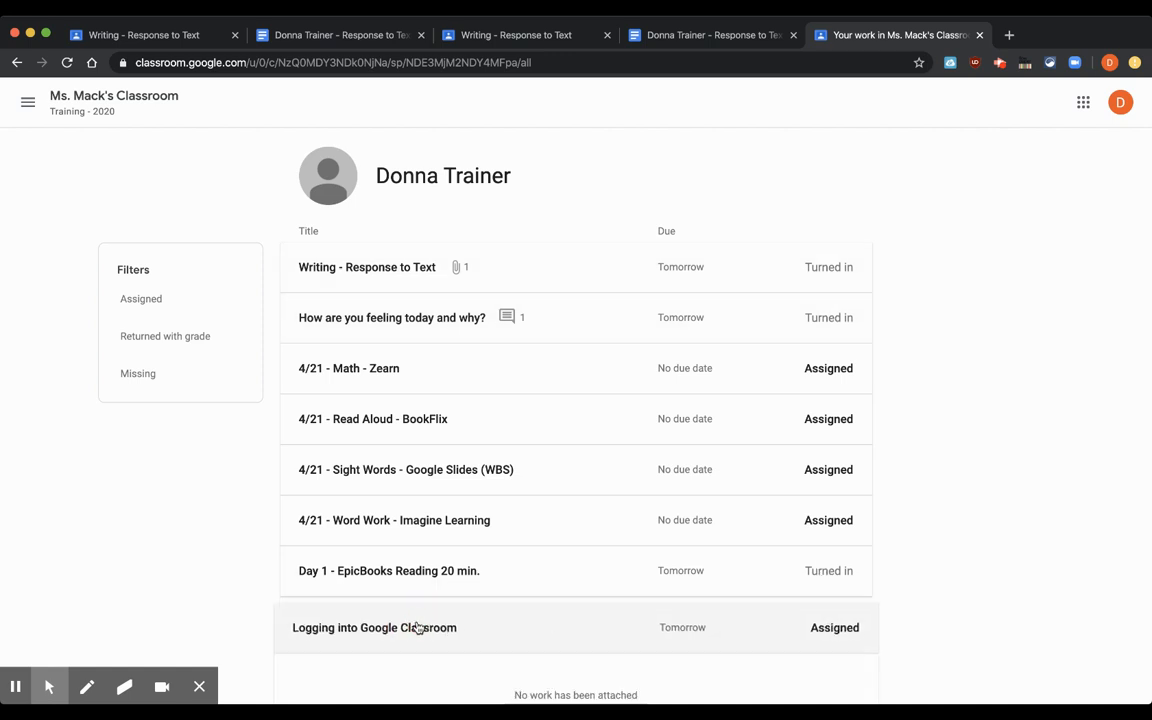
- Return to the class stream and look over the posts and the upcoming work
left_click(128, 96)
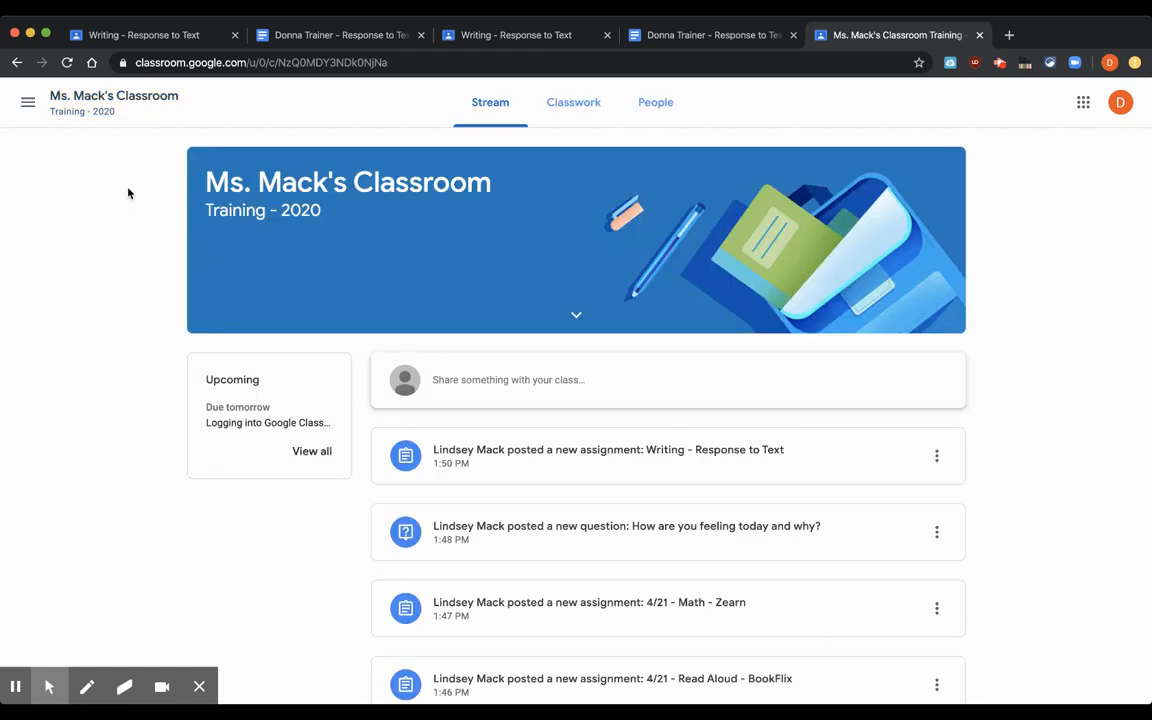
scroll(107, 392, "down", 3)
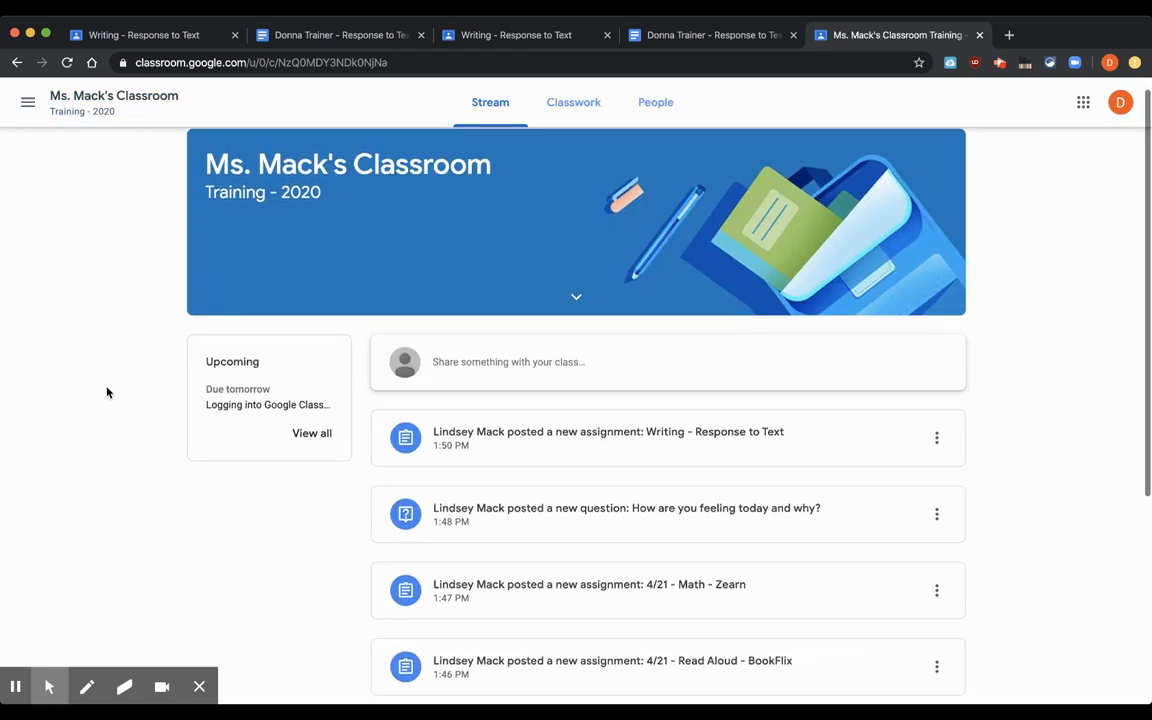
scroll(107, 392, "up", 3)
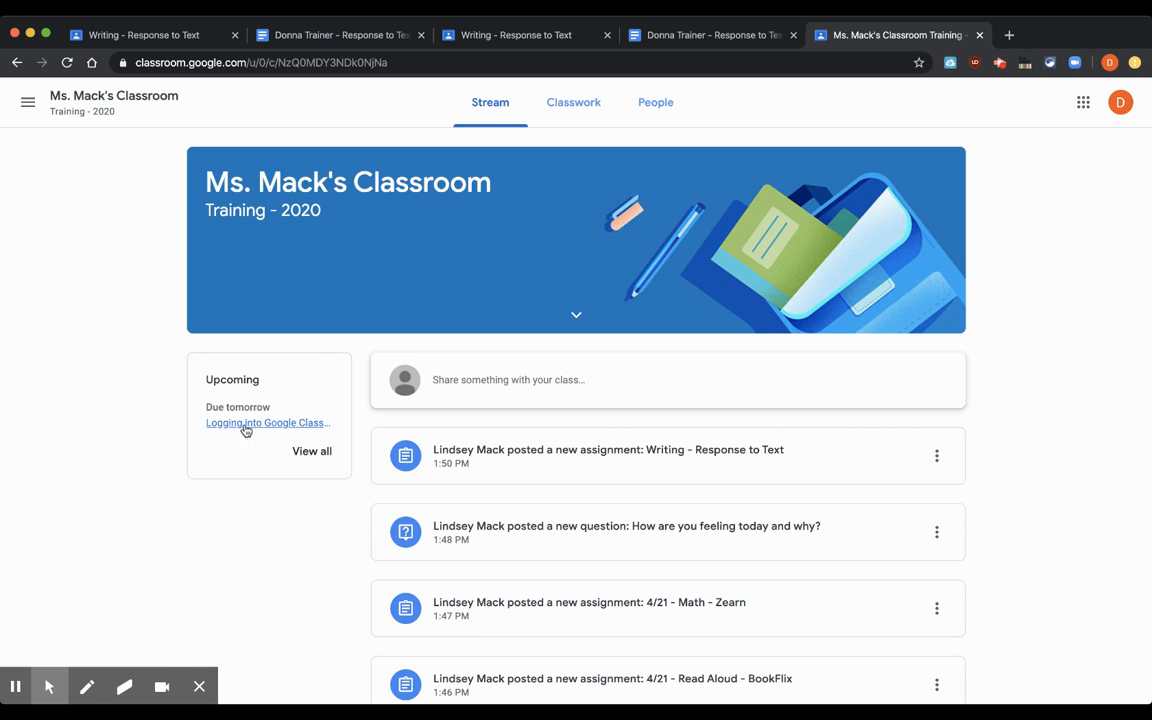
- Review the classwork under 4/14 - Day 2 and 4/13 - Day 1, and view the class's list of people
left_click(582, 113)
scroll(563, 332, "down", 1)
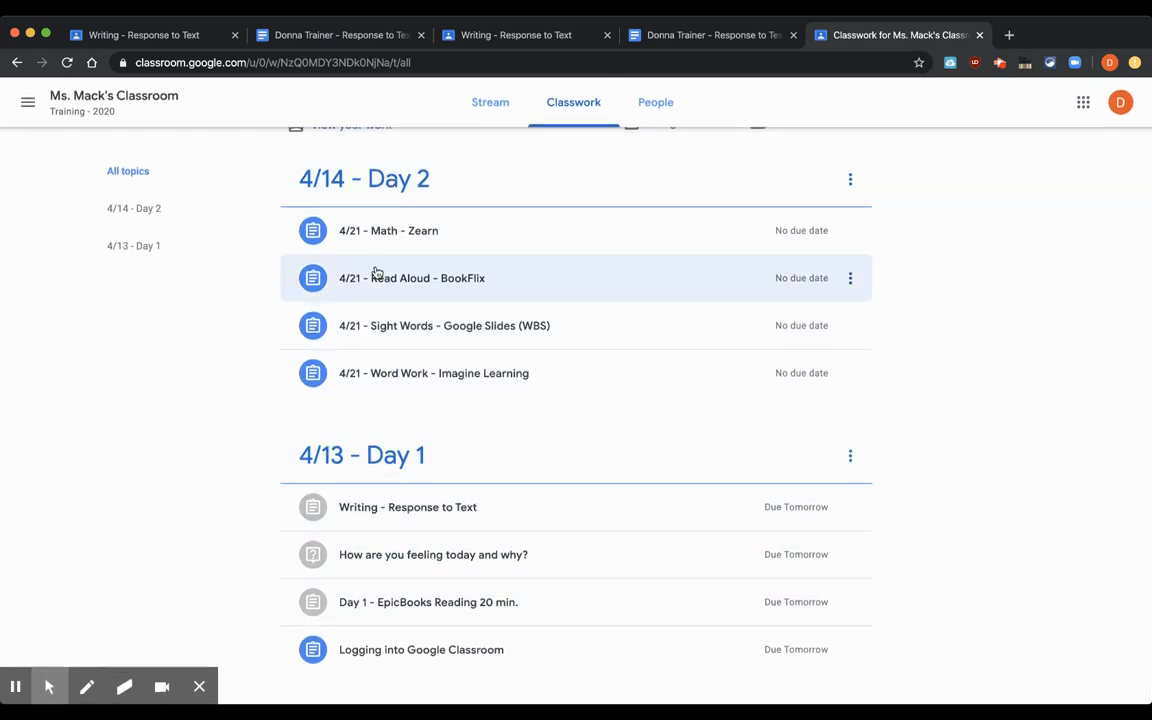
scroll(396, 388, "up", 1)
scroll(398, 416, "down", 1)
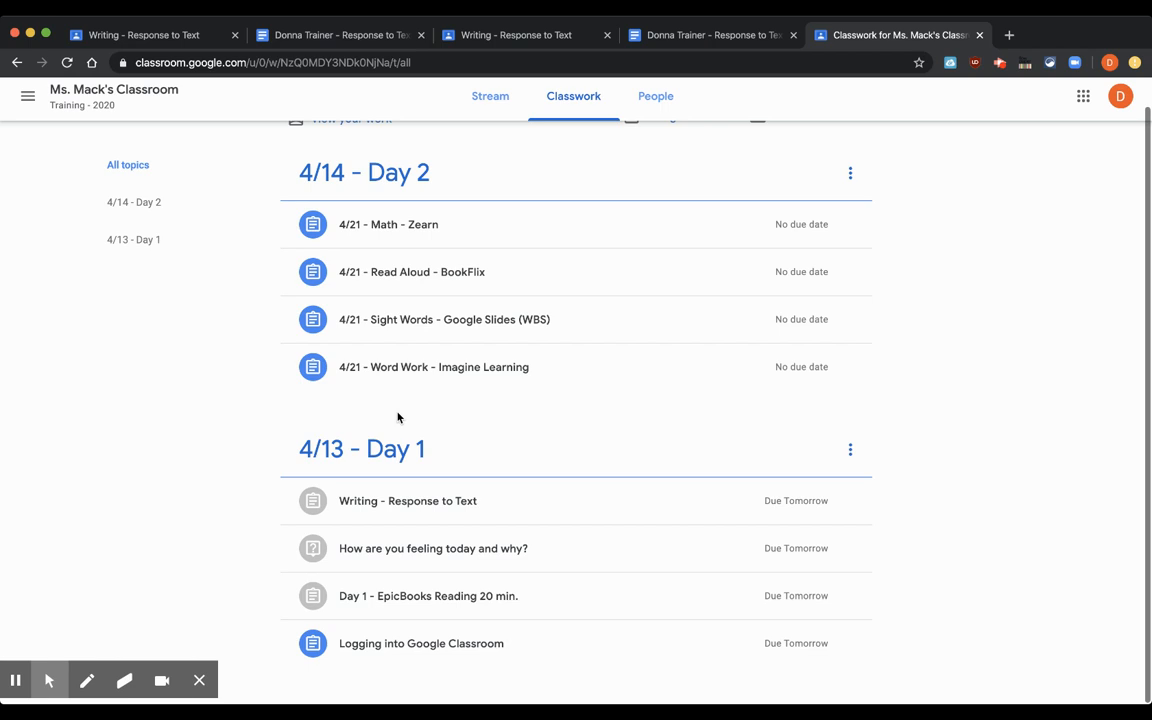
left_click(659, 119)
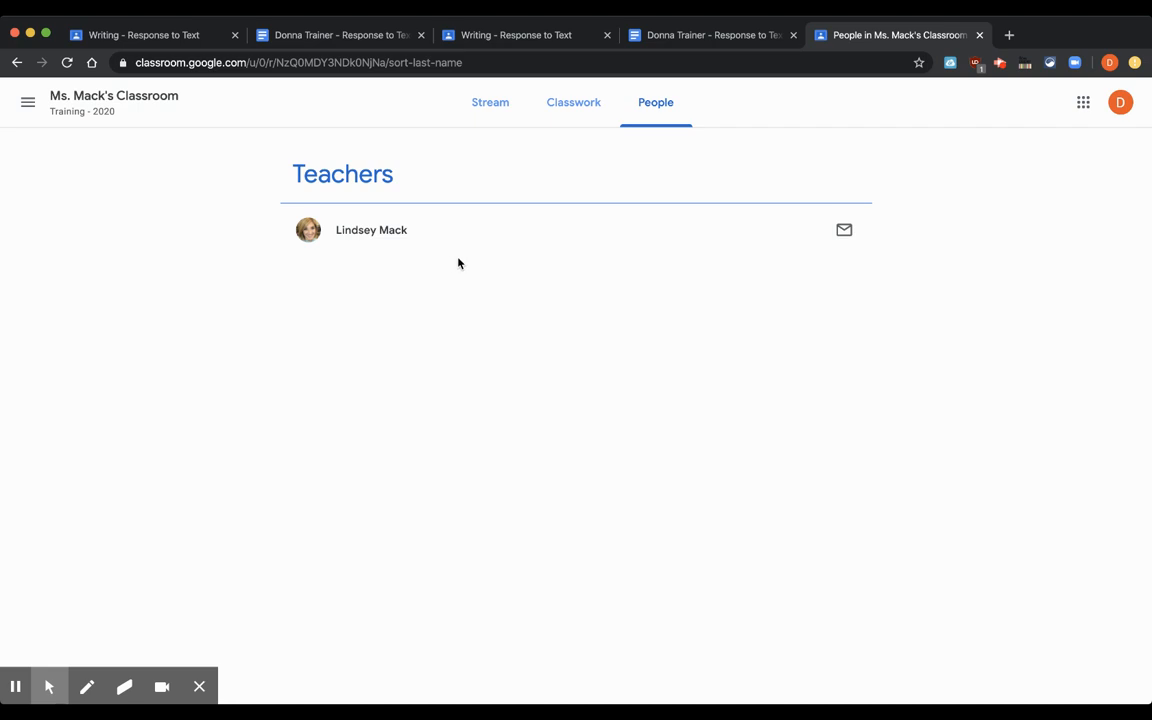
- Go back to the classwork, open the class's Google Calendar and look through the week's assignments
left_click(577, 108)
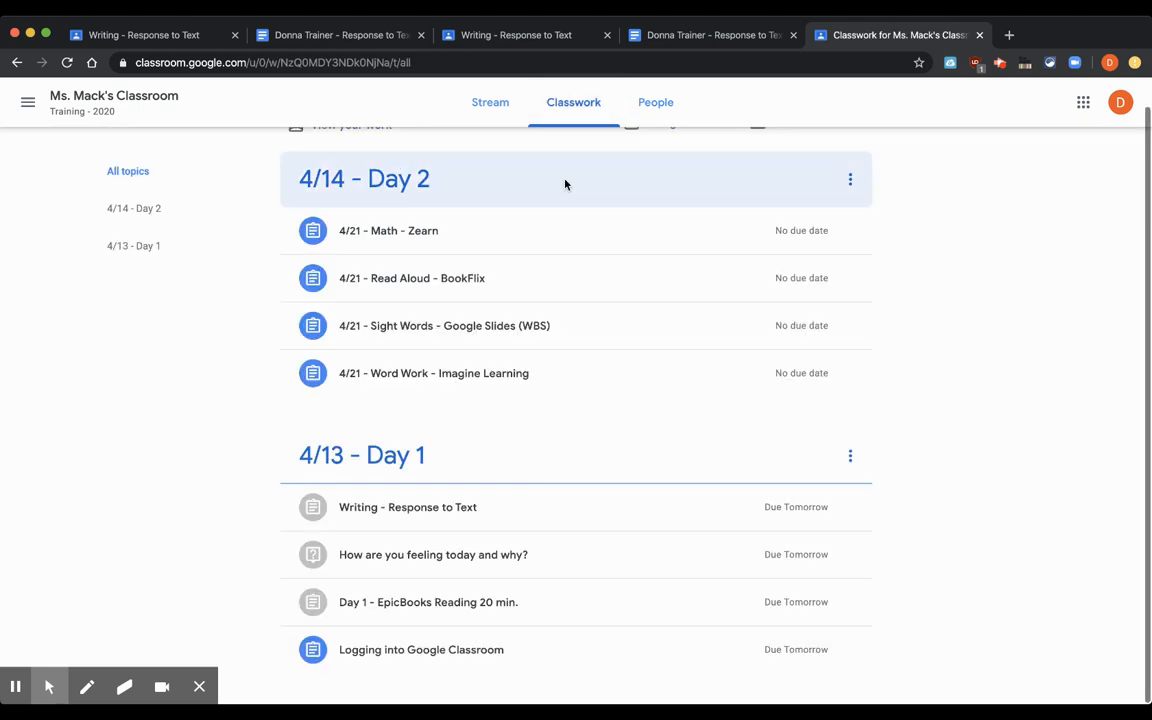
scroll(557, 300, "up", 2)
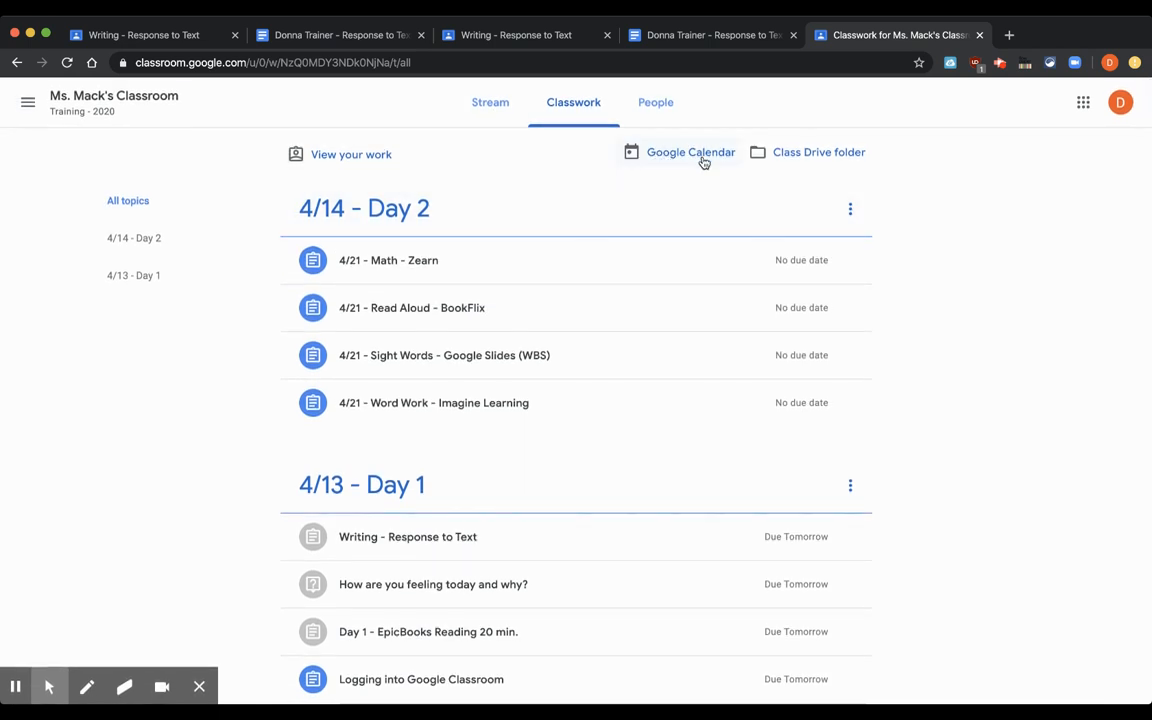
left_click(700, 157)
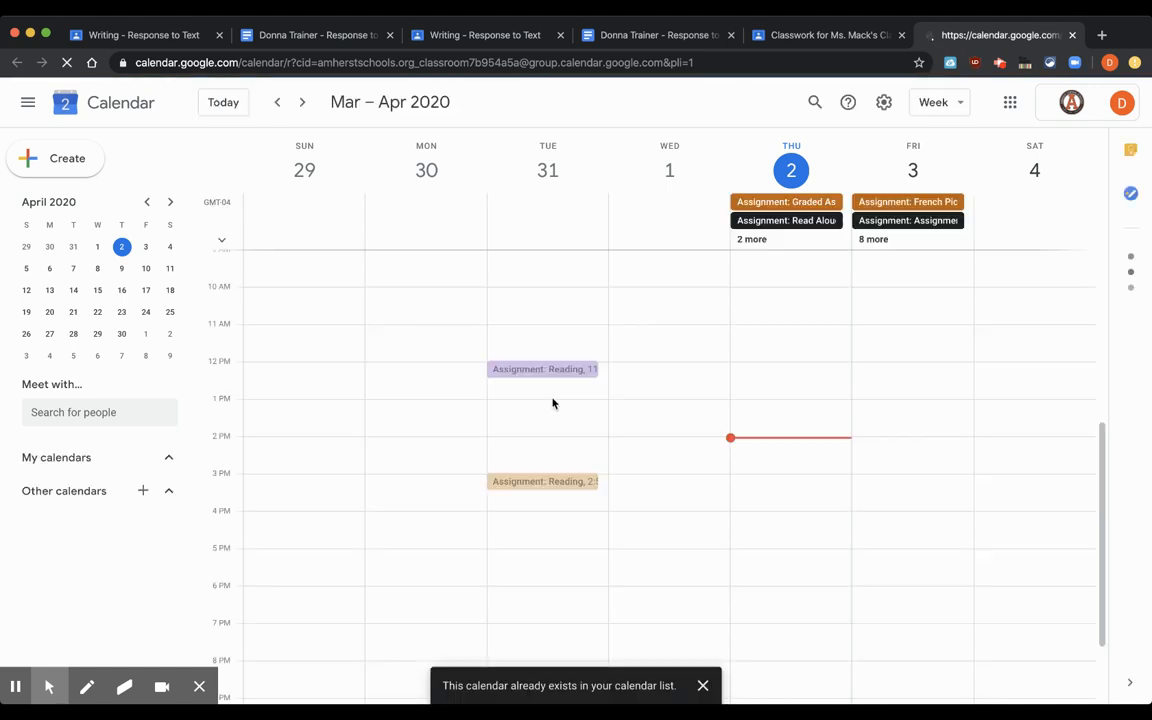
scroll(603, 388, "up", 3)
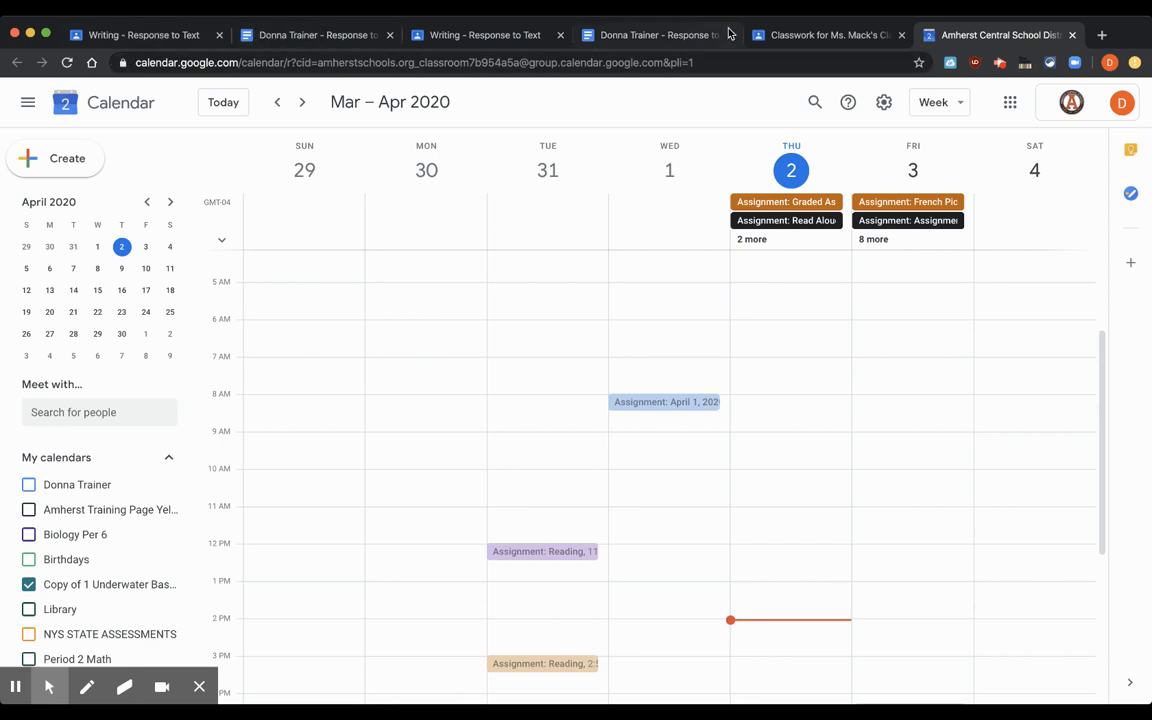
- Return from the calendar to the class's classwork and look through the posts in the class stream
left_click(800, 36)
scroll(580, 303, "down", 1)
scroll(580, 303, "up", 1)
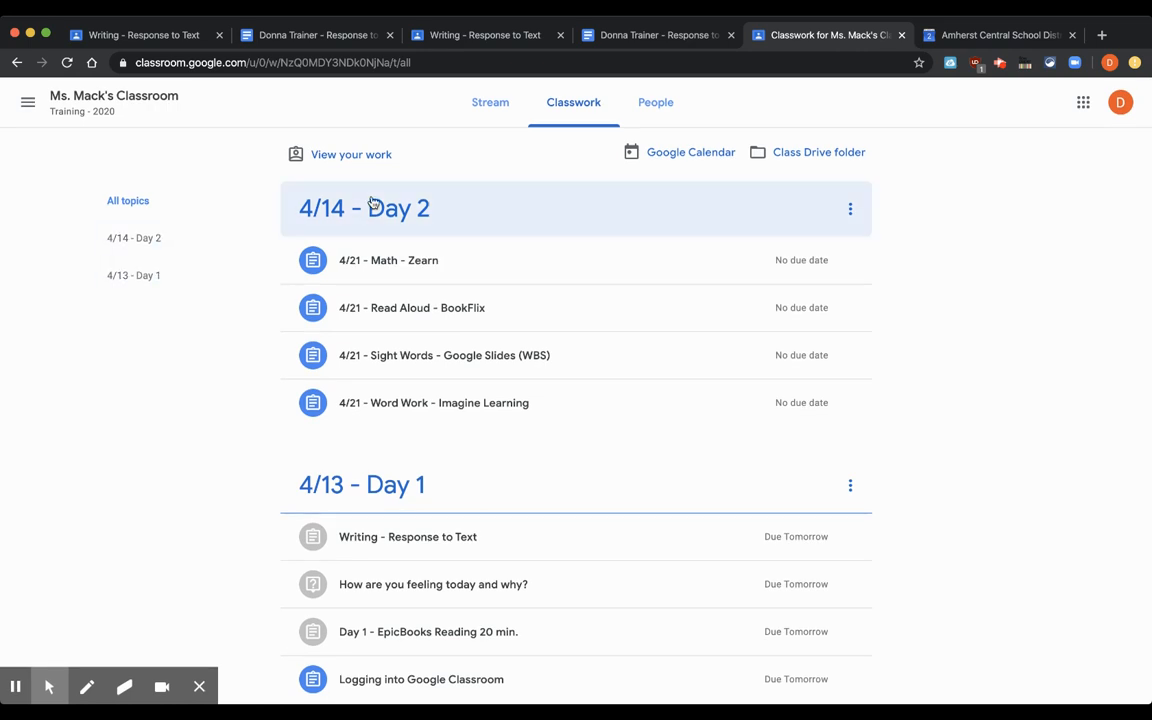
left_click(497, 108)
scroll(488, 282, "down", 3)
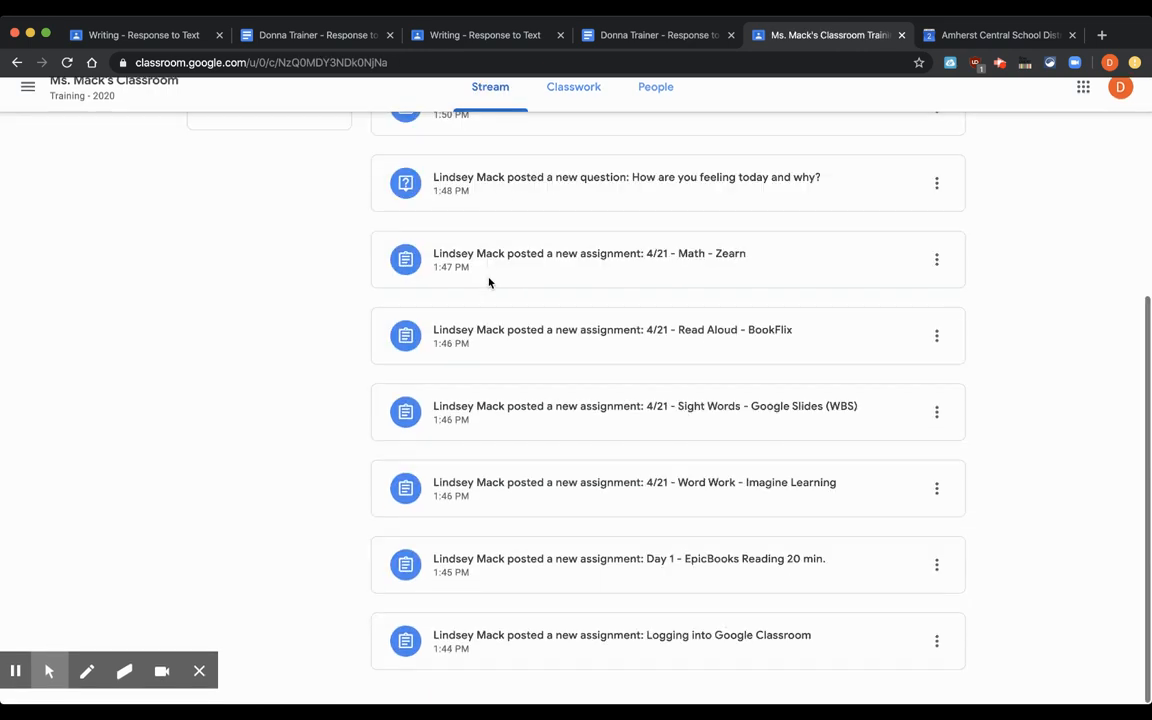
scroll(488, 282, "up", 3)
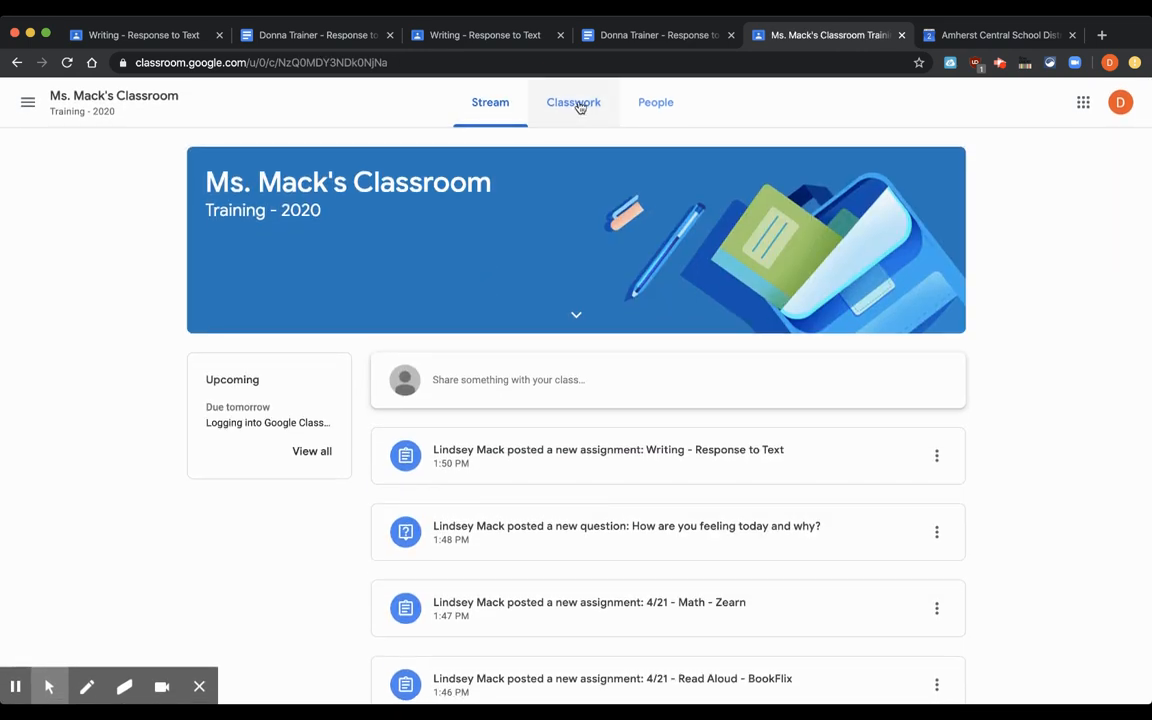
- Open the full "Logging into Google Classroom" assignment under 4/13 - Day 1 and mark it as done
left_click(581, 104)
scroll(550, 380, "down", 1)
left_click(362, 649)
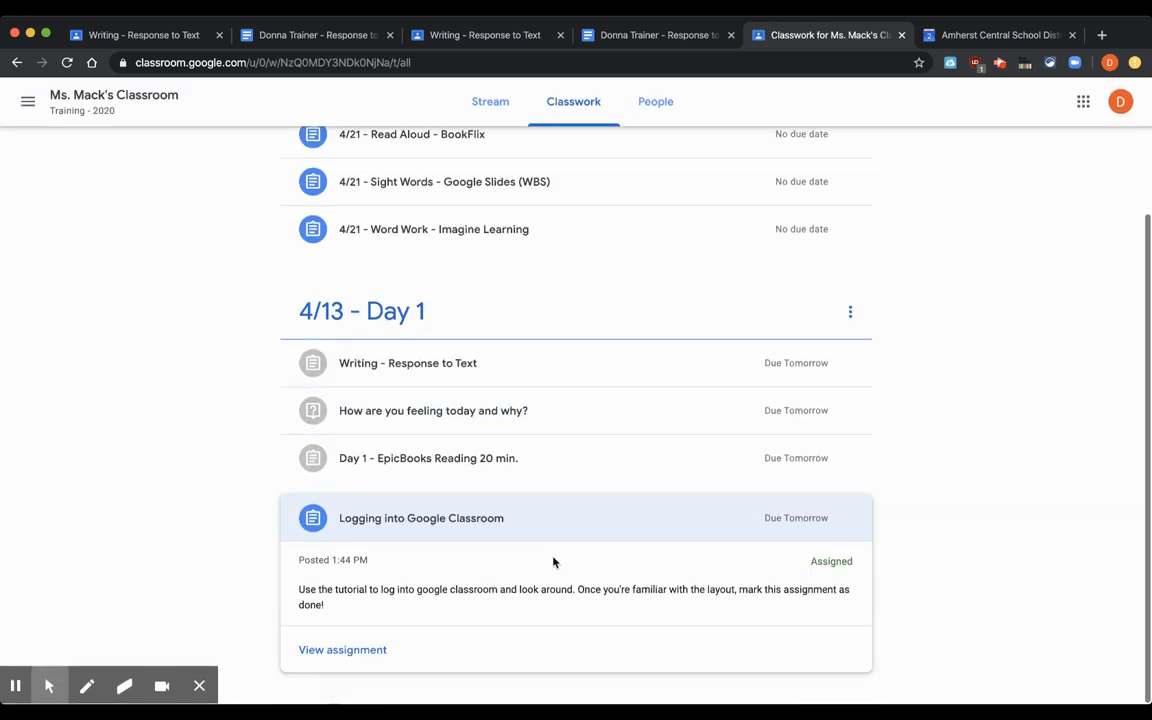
left_click(343, 647)
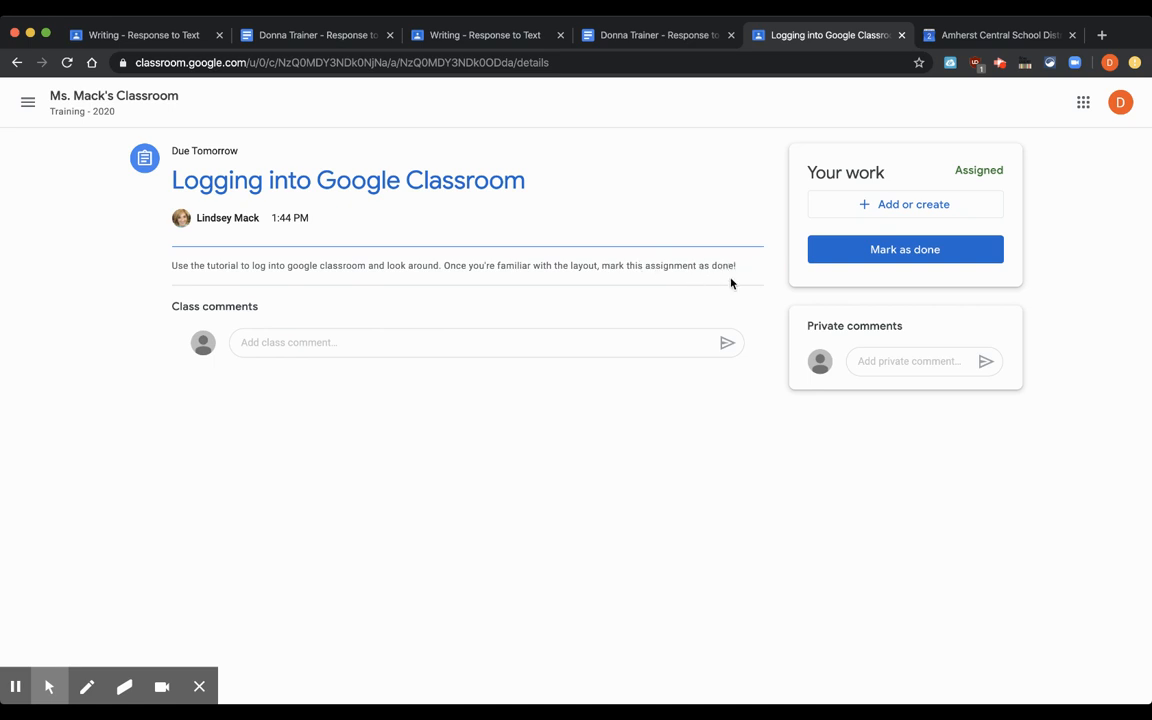
left_click(857, 252)
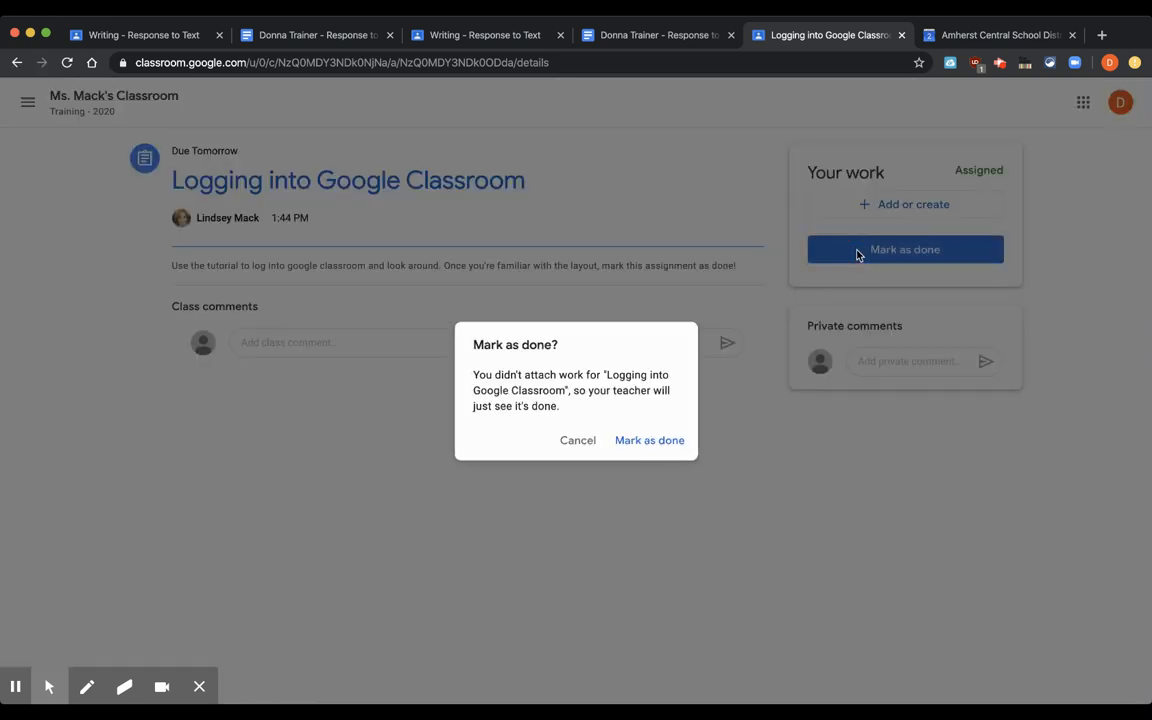
left_click(671, 441)
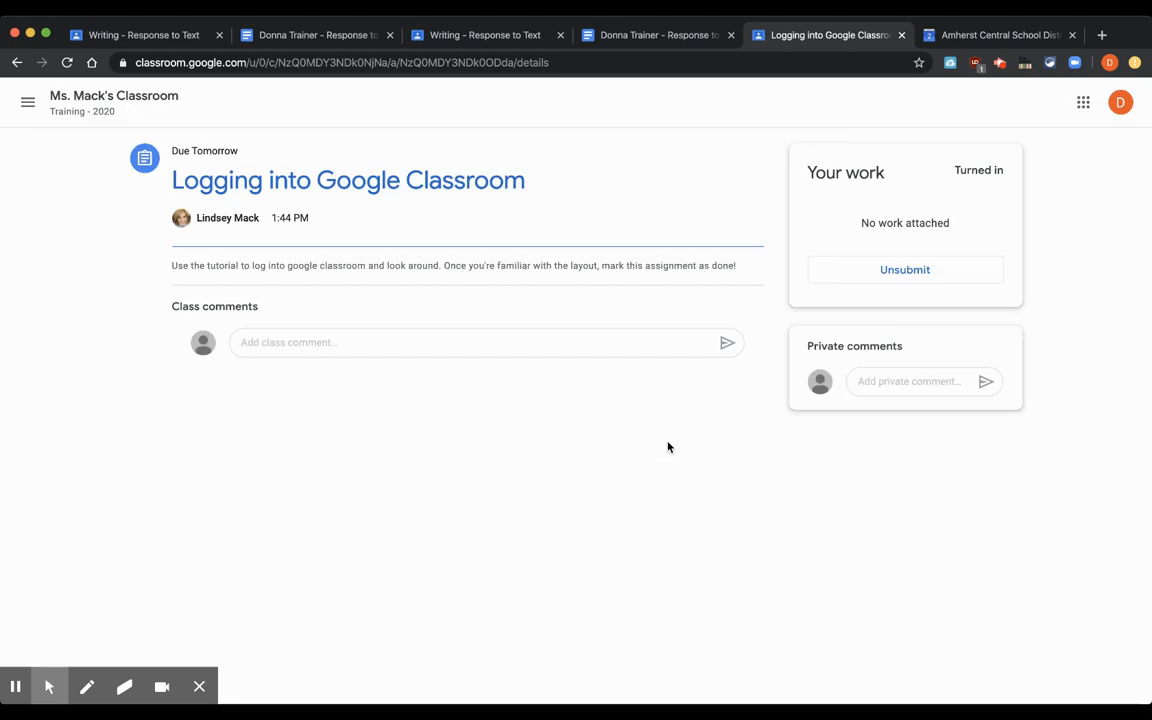
- Check the upcoming work in the class stream and the completed items in the classwork
left_click(106, 99)
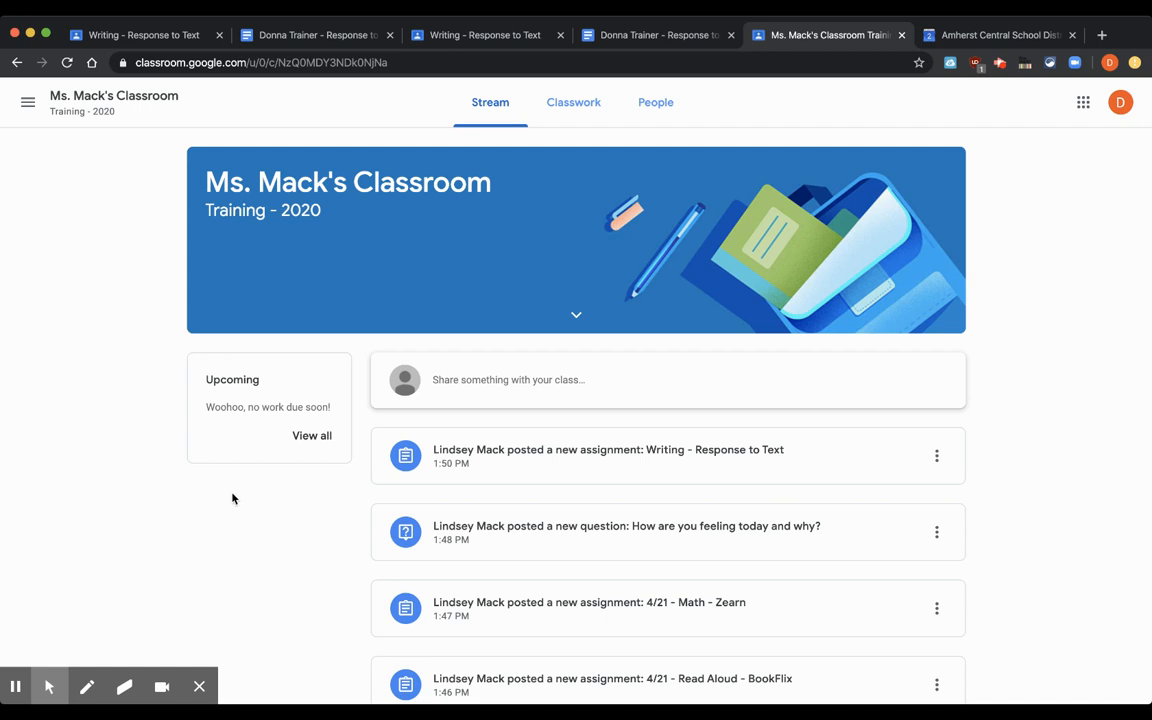
scroll(232, 497, "down", 3)
scroll(232, 497, "up", 4)
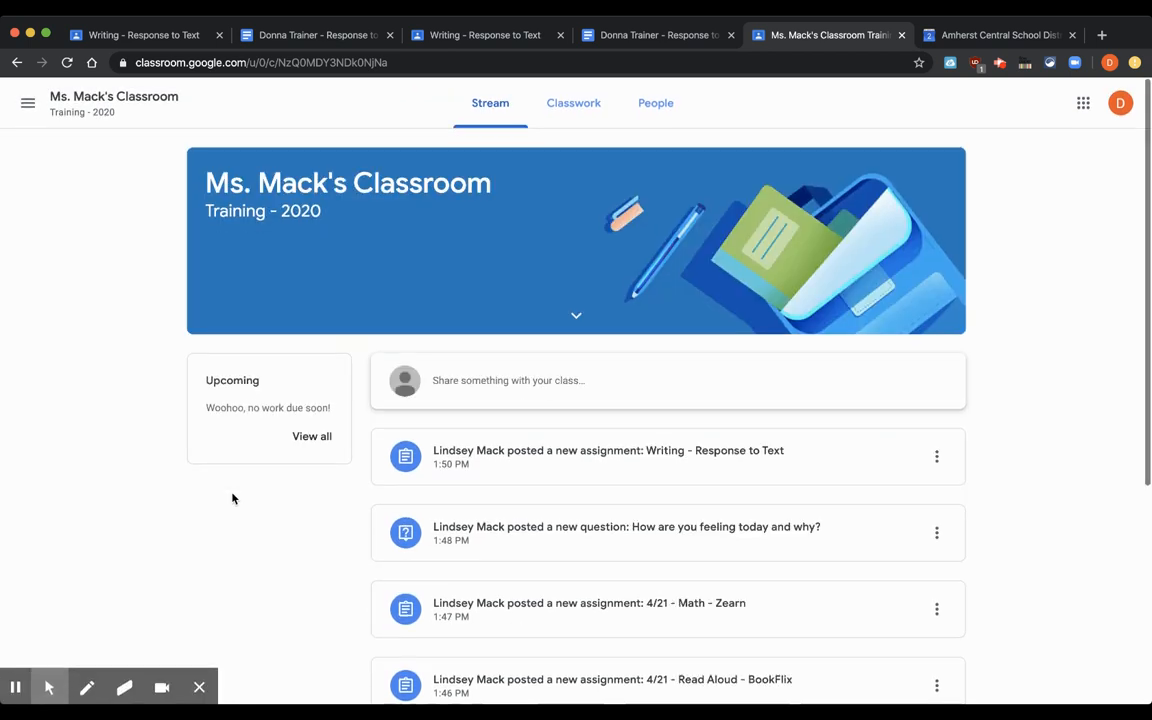
left_click(573, 104)
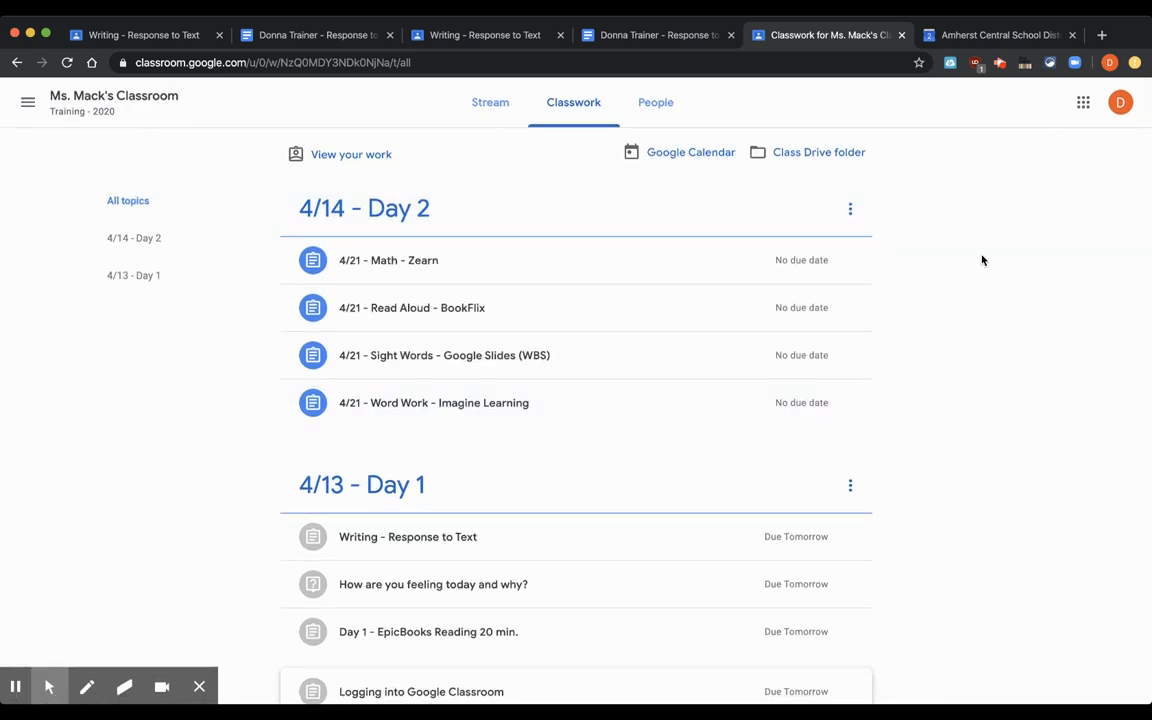
- View the account options to locate the sign-out choice, and close them without signing out
left_click(1119, 106)
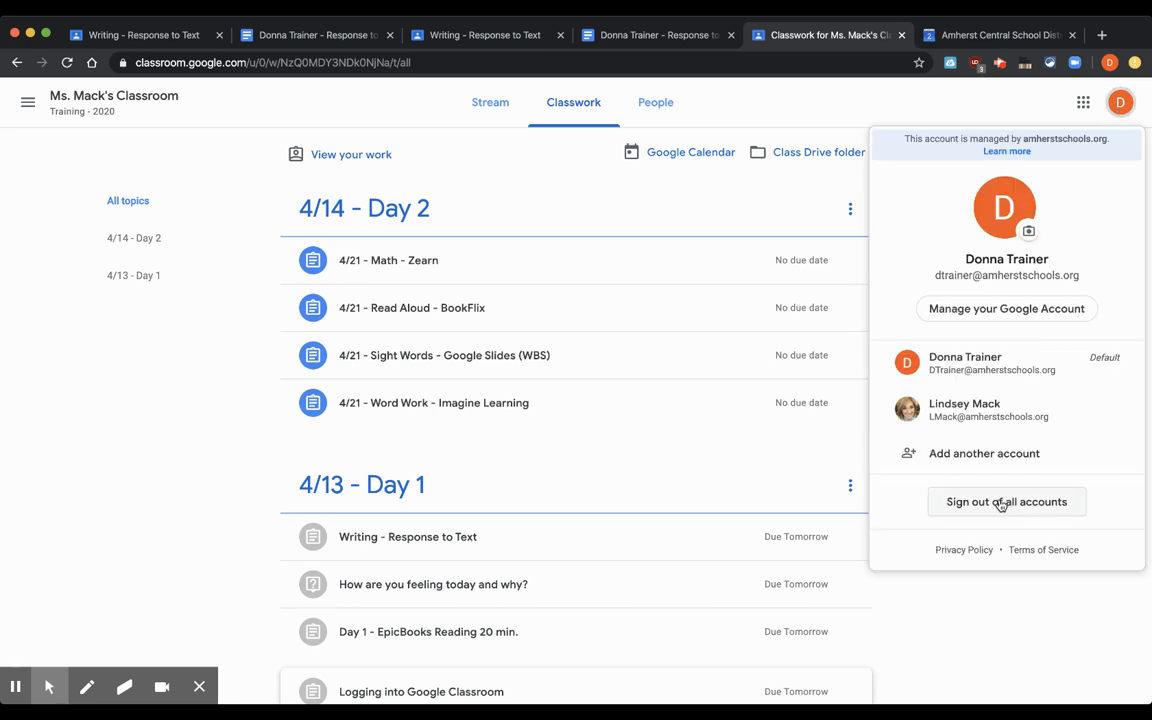
left_click(1027, 628)
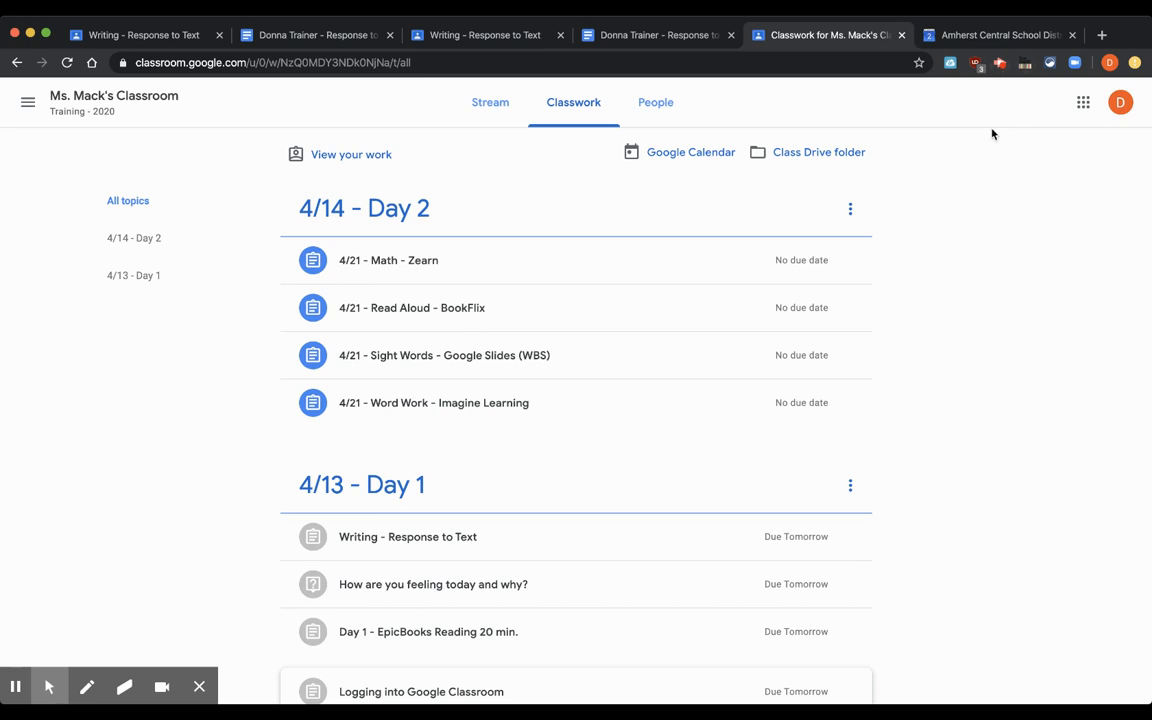
left_click(1002, 69)
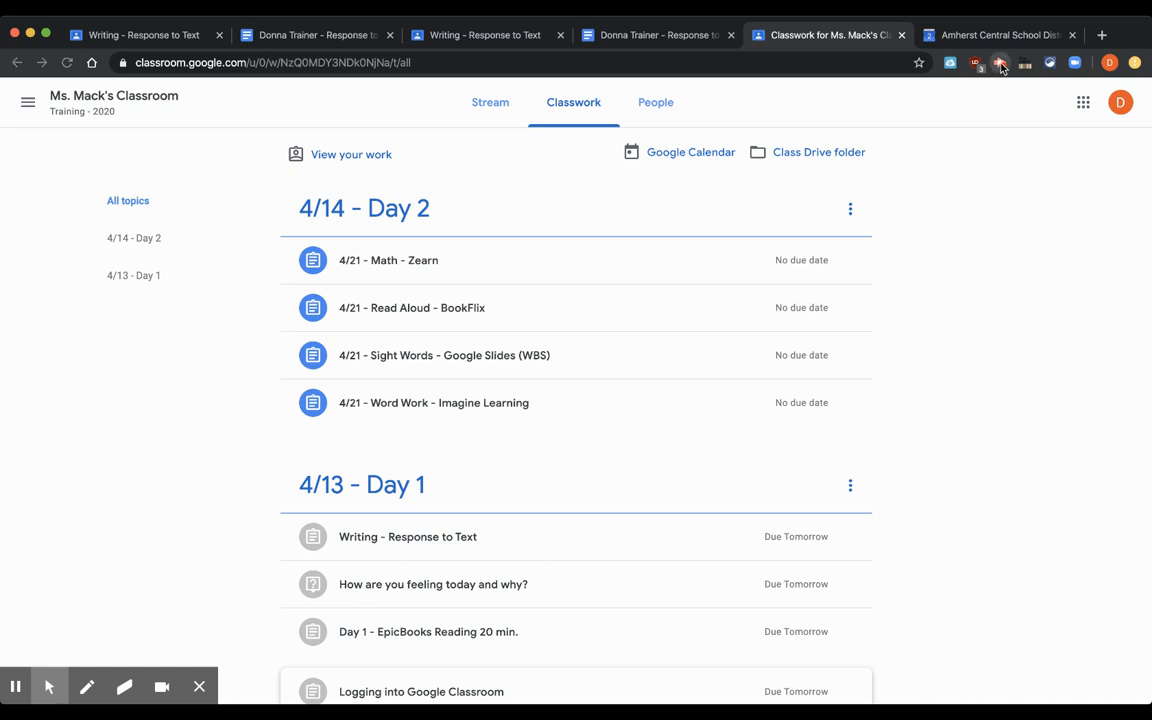